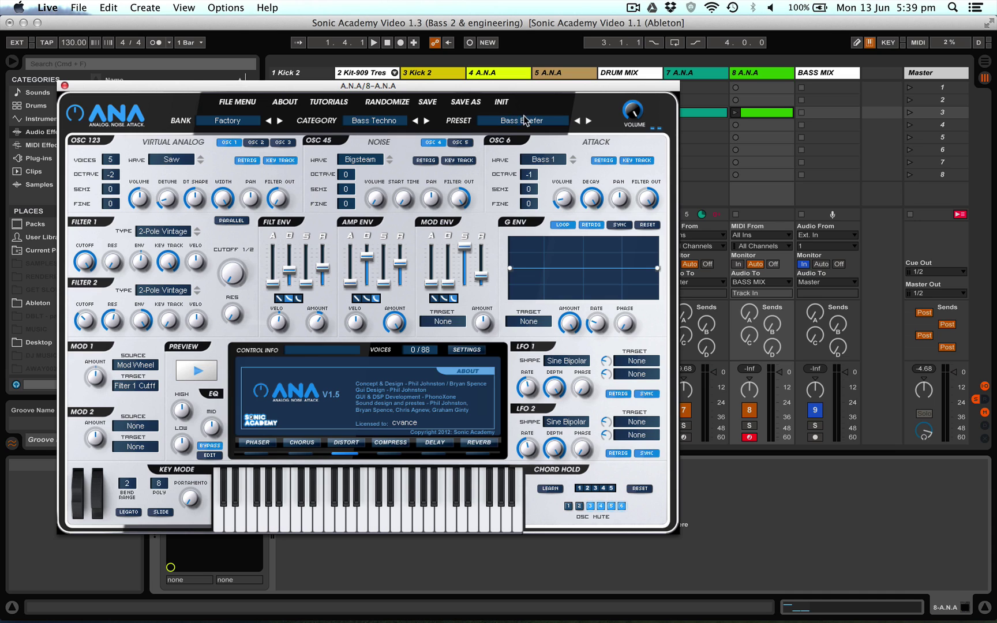
# Browse the Bass Techno presets in track 8's A.N.A synth without loading another one, and close the synth window.
pyautogui.click(525, 124)
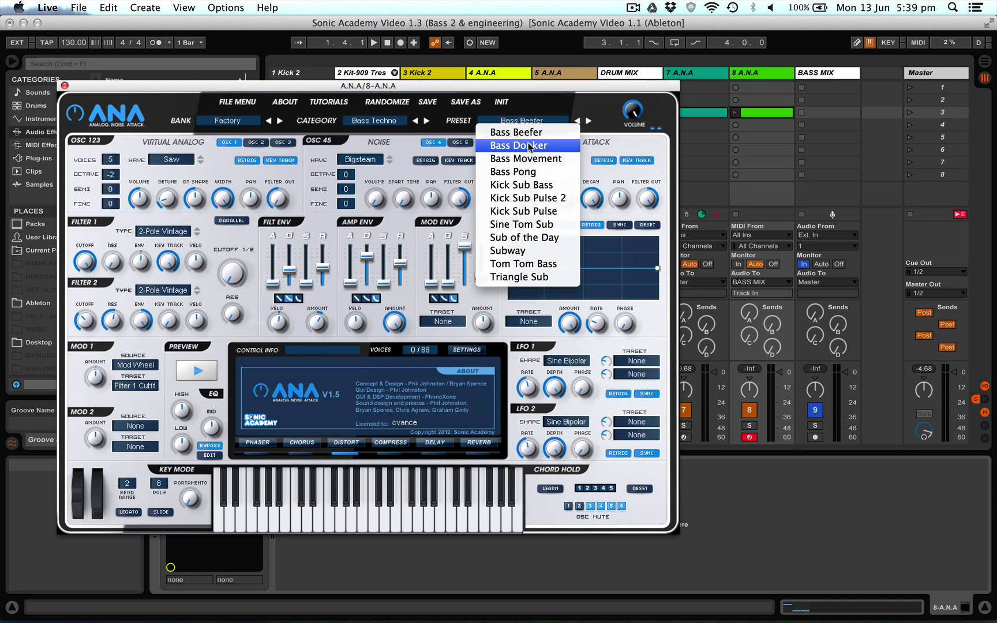
pyautogui.click(67, 95)
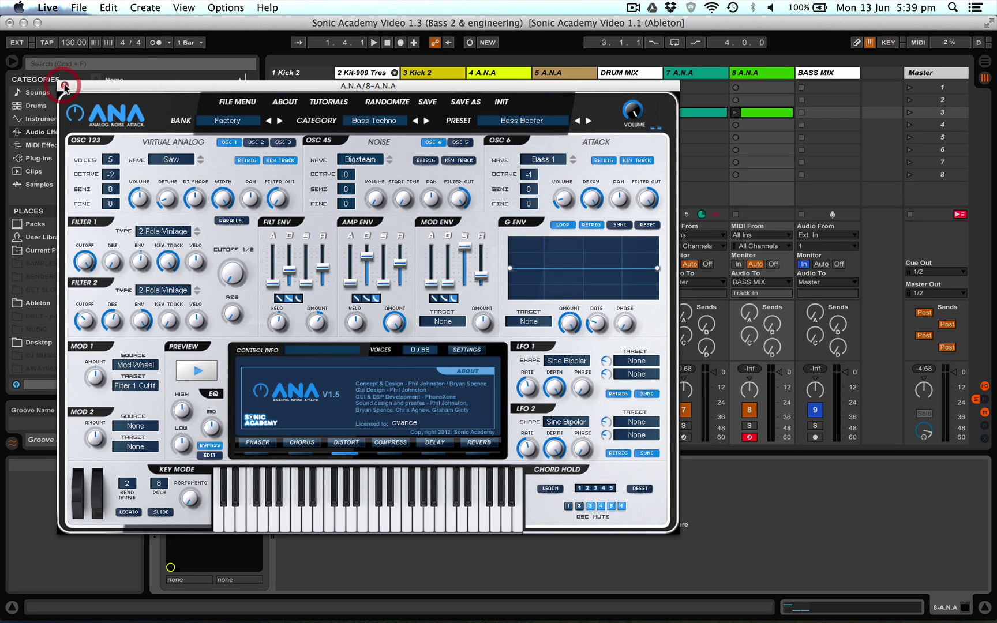
pyautogui.click(65, 86)
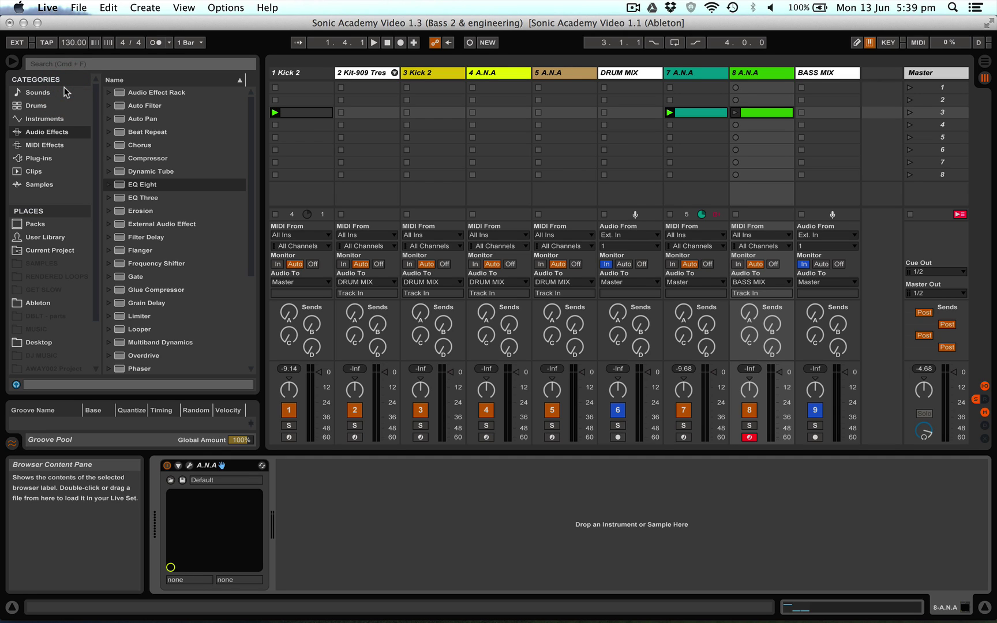
# Inspect the device chains of tracks 7 and 8, and play scene 3 to hear both basses together.
pyautogui.click(705, 75)
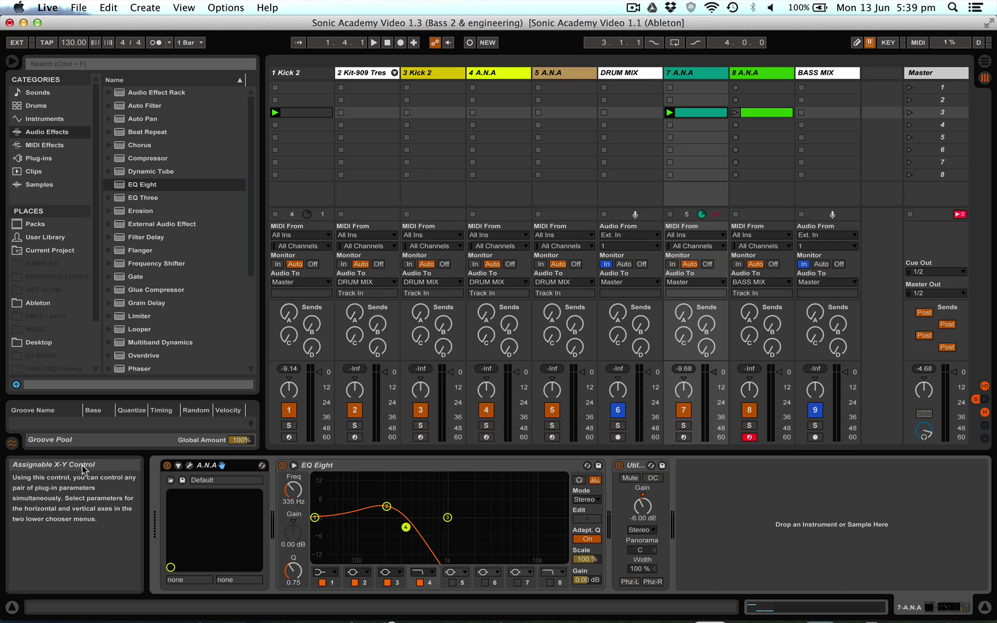
pyautogui.click(769, 75)
pyautogui.click(769, 75)
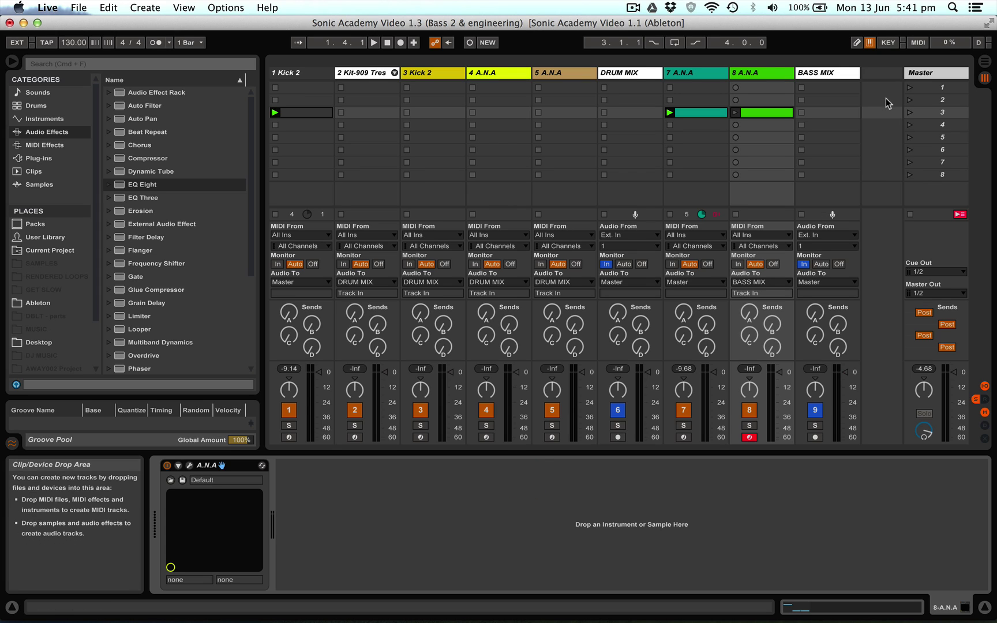
pyautogui.click(909, 113)
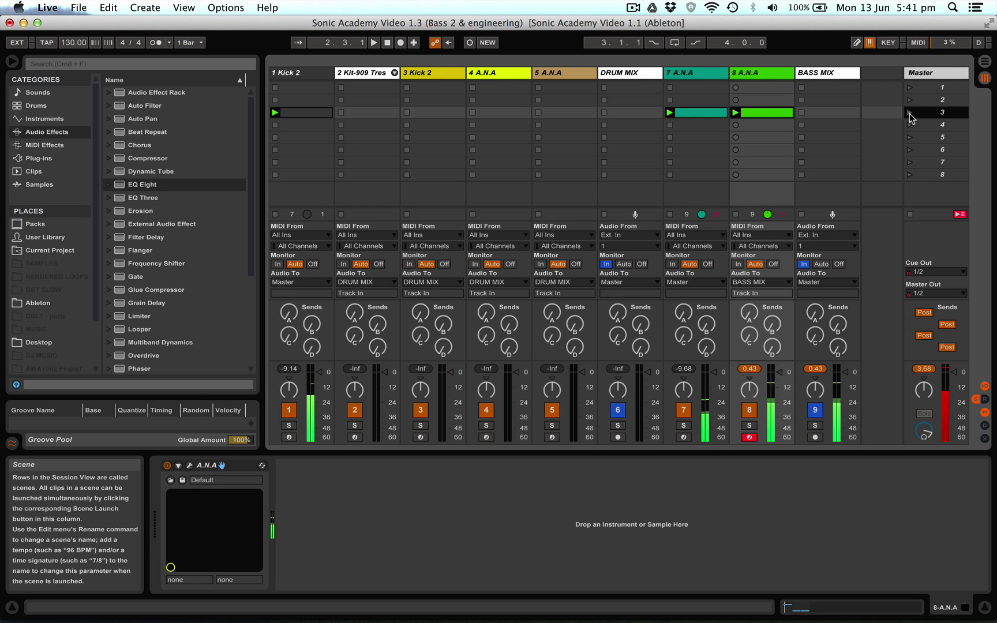
# Route the audio output of track 7 to BASS MIX, and keep track 8 routed to BASS MIX.
pyautogui.click(692, 282)
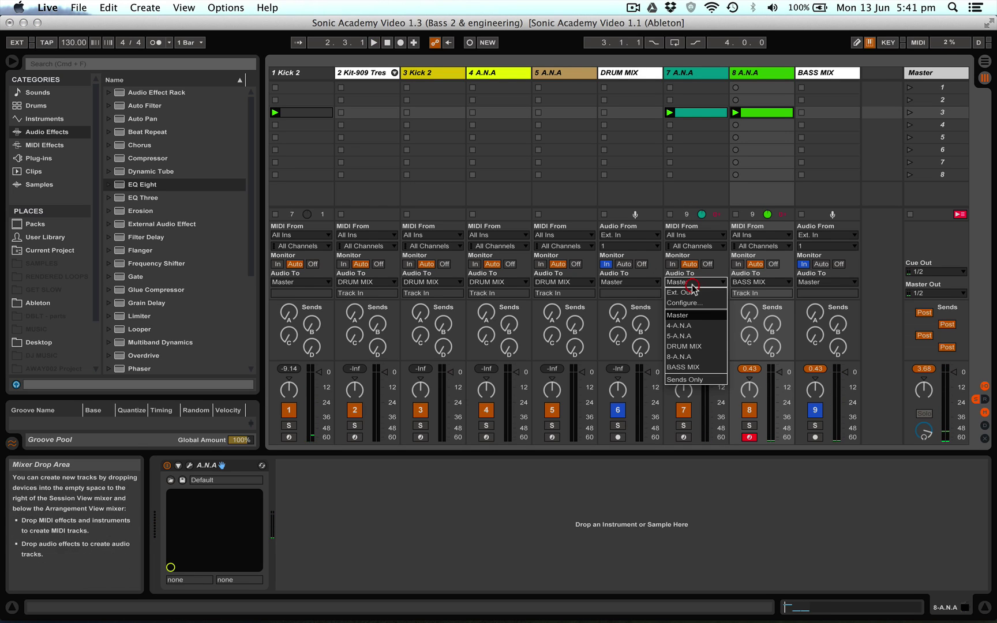
pyautogui.click(684, 367)
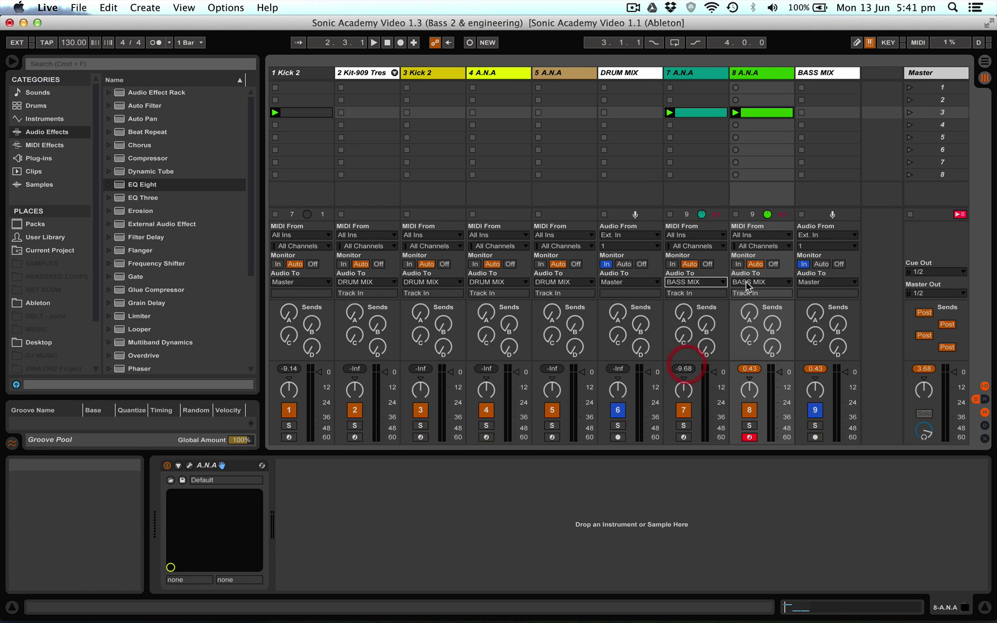
pyautogui.click(750, 282)
pyautogui.click(749, 367)
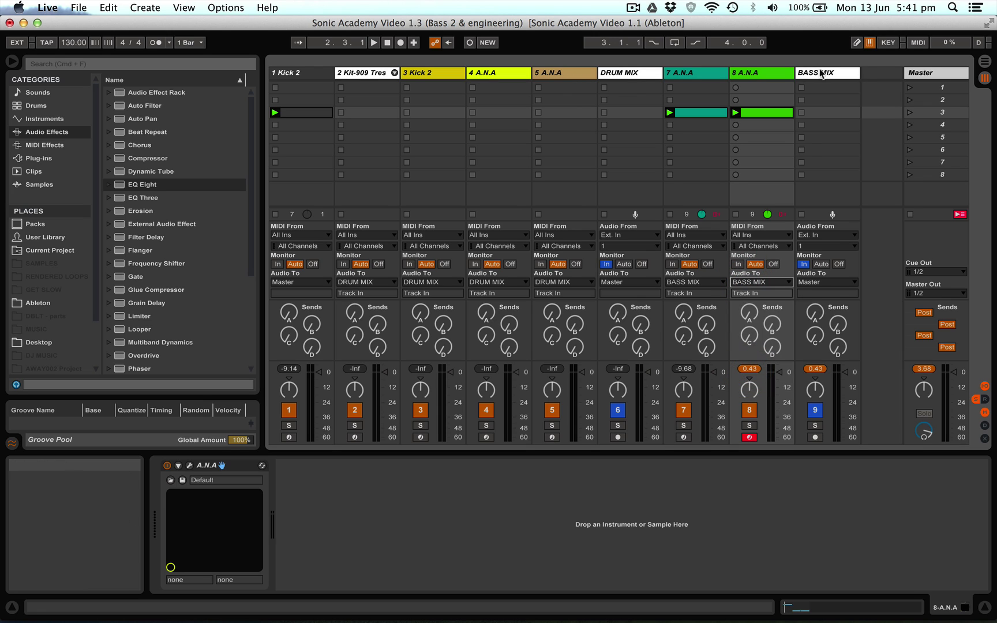
# Add a Utility effect after the A.N.A synth on track 8 and set its gain to -8 dB.
pyautogui.click(821, 72)
pyautogui.click(751, 74)
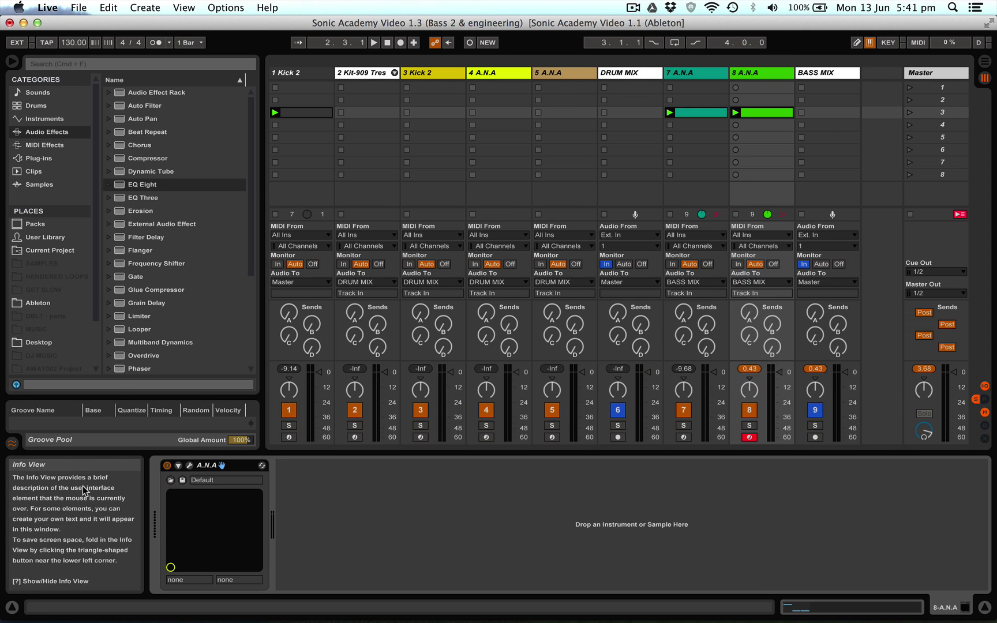
pyautogui.scroll(-4, 132, 282)
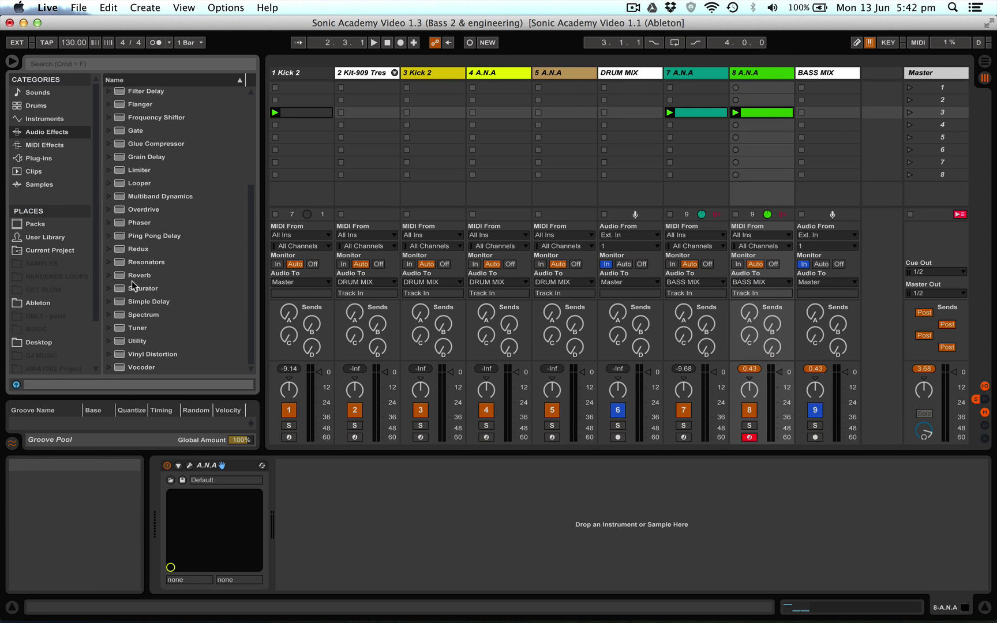
pyautogui.moveTo(138, 343); pyautogui.dragTo(297, 536)
pyautogui.click(311, 515)
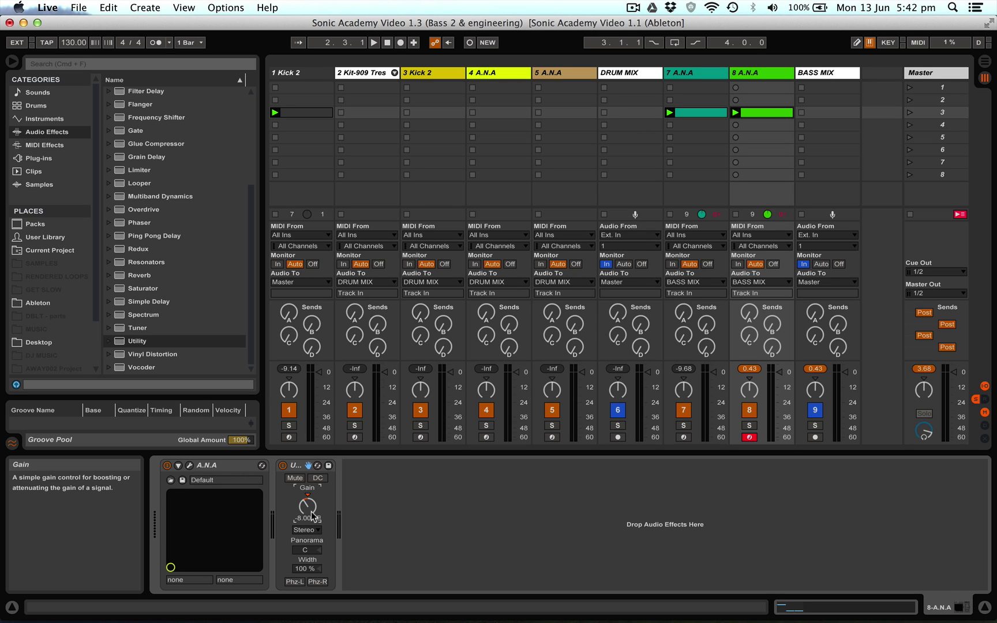
# Play scene 3 and listen to track 8 with its A.N.A synth window open, closing the window when done.
pyautogui.click(909, 113)
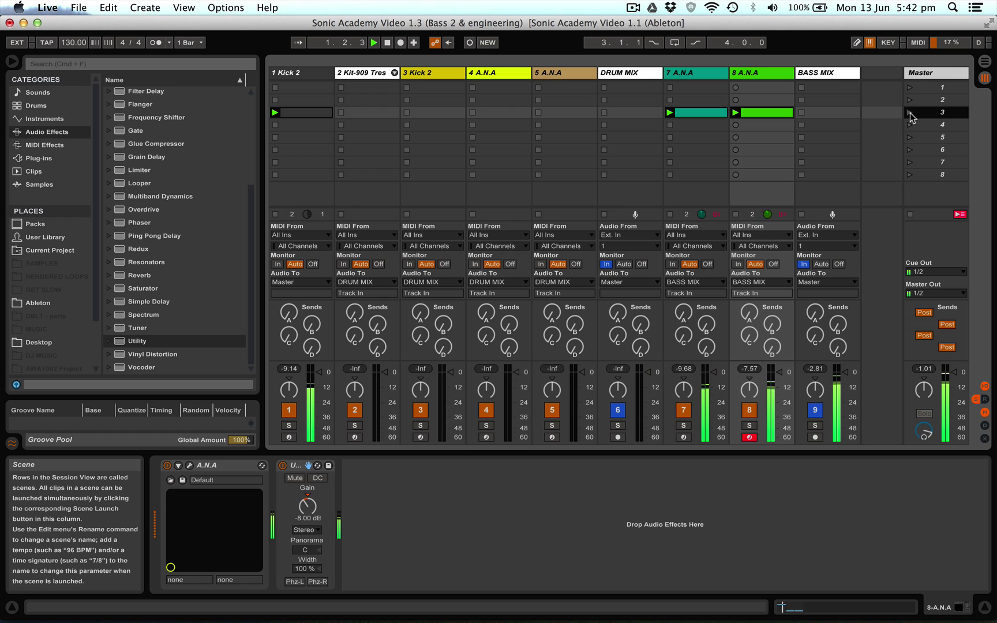
pyautogui.doubleClick(764, 73)
pyautogui.click(190, 465)
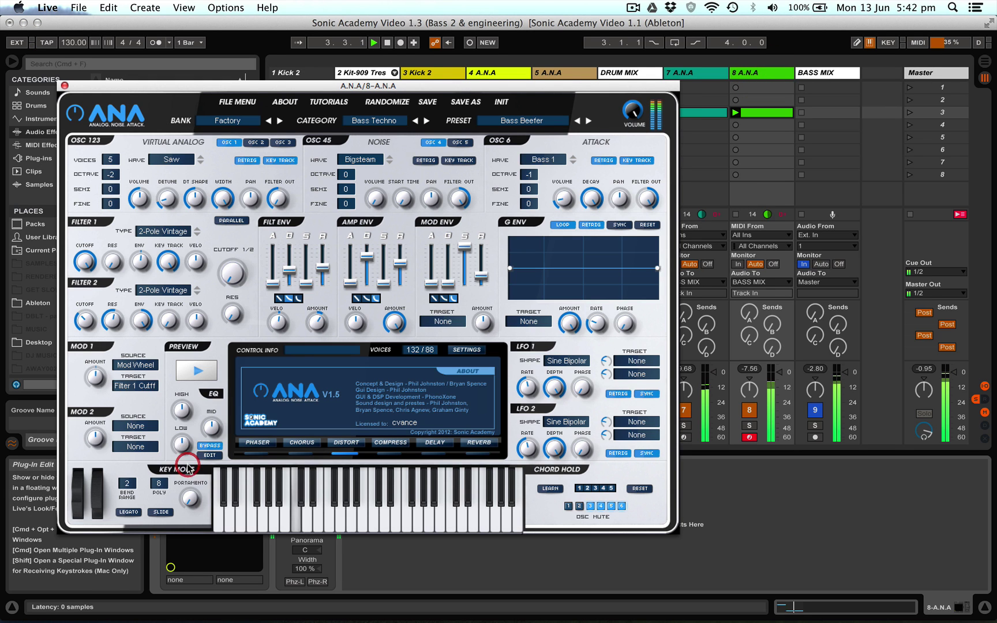
pyautogui.moveTo(230, 273)
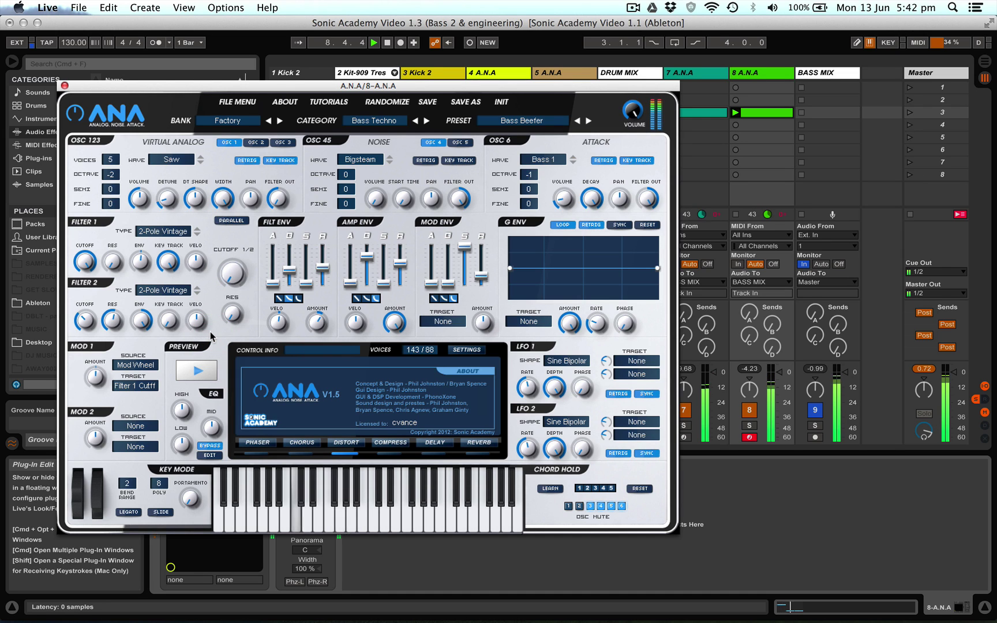
pyautogui.click(65, 86)
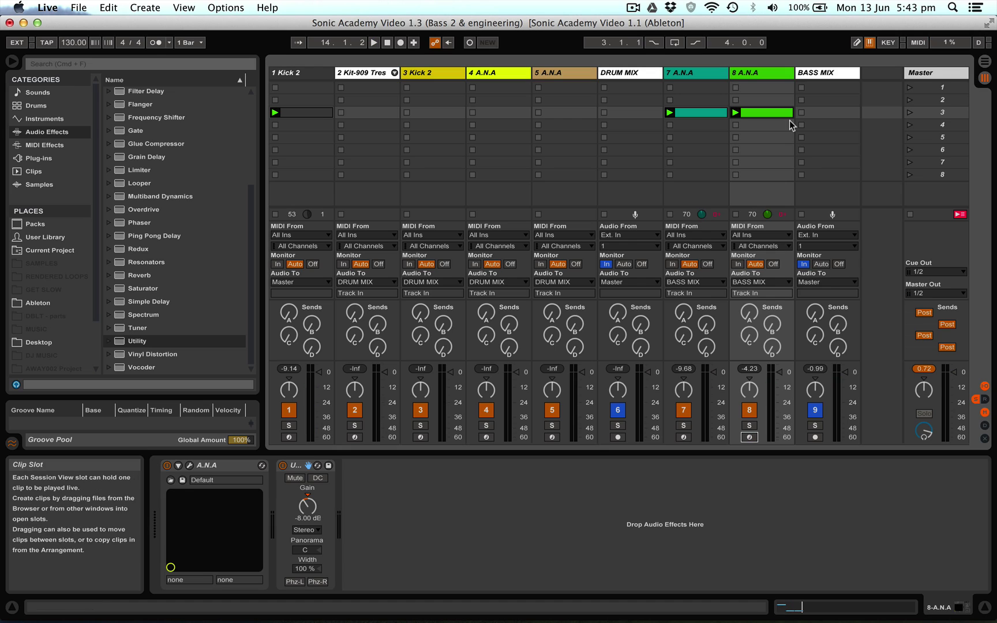
# Mute tracks 1 and 7, and set track 8's Utility gain to -10 dB while scene 3 plays.
pyautogui.click(289, 410)
pyautogui.click(685, 411)
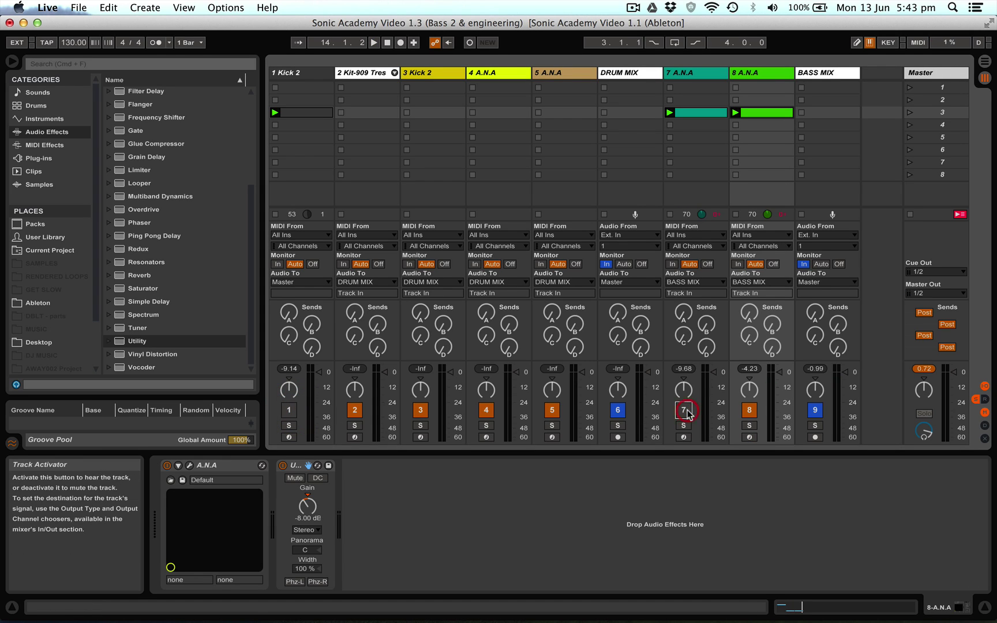
pyautogui.click(909, 112)
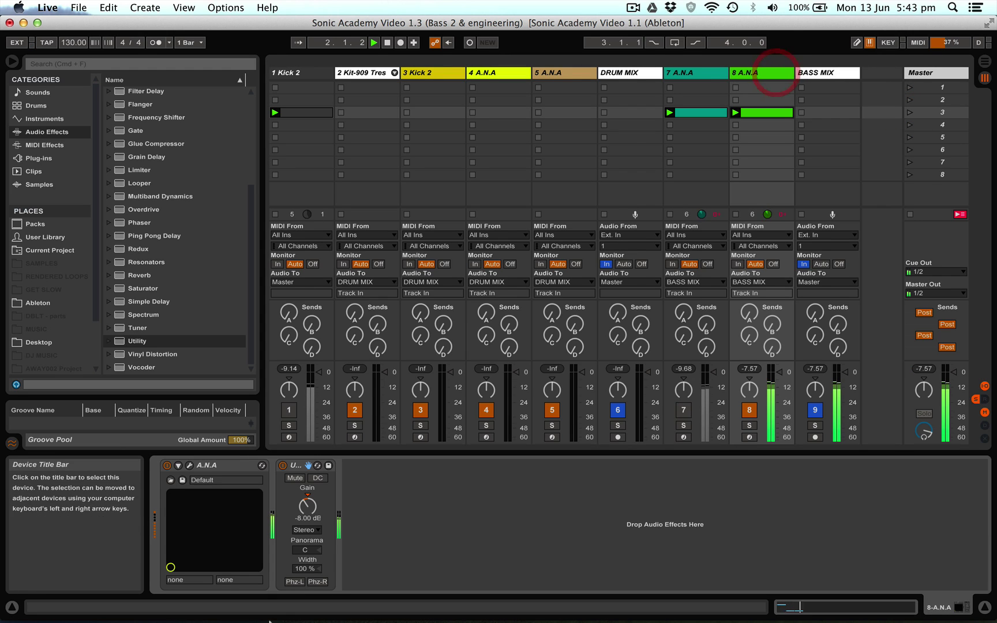
pyautogui.click(316, 512)
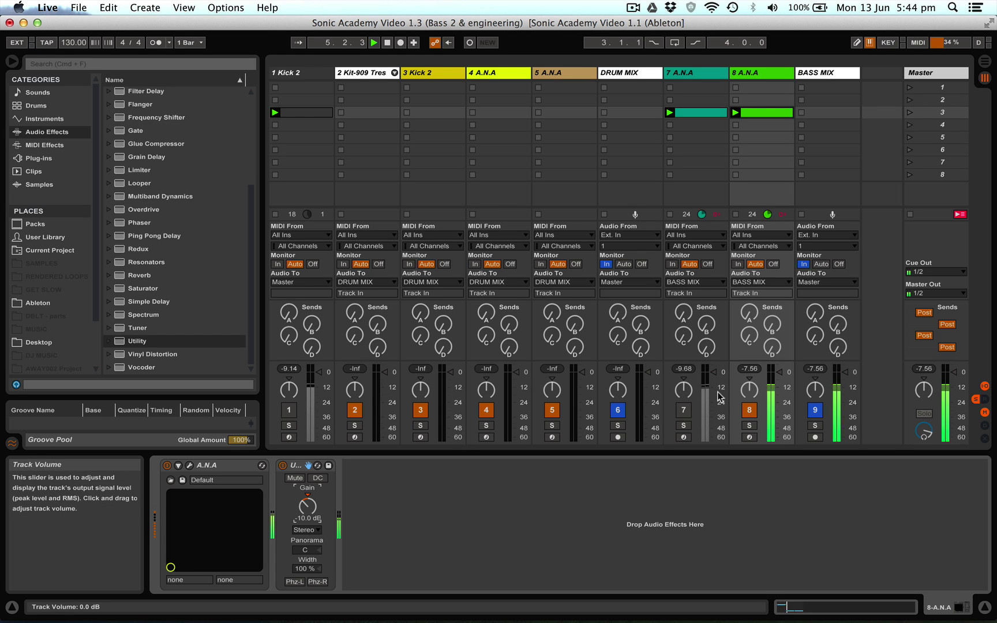
# Change the waveform of oscillator 1 in track 8's A.N.A synth to SubData and close the synth window.
pyautogui.click(188, 465)
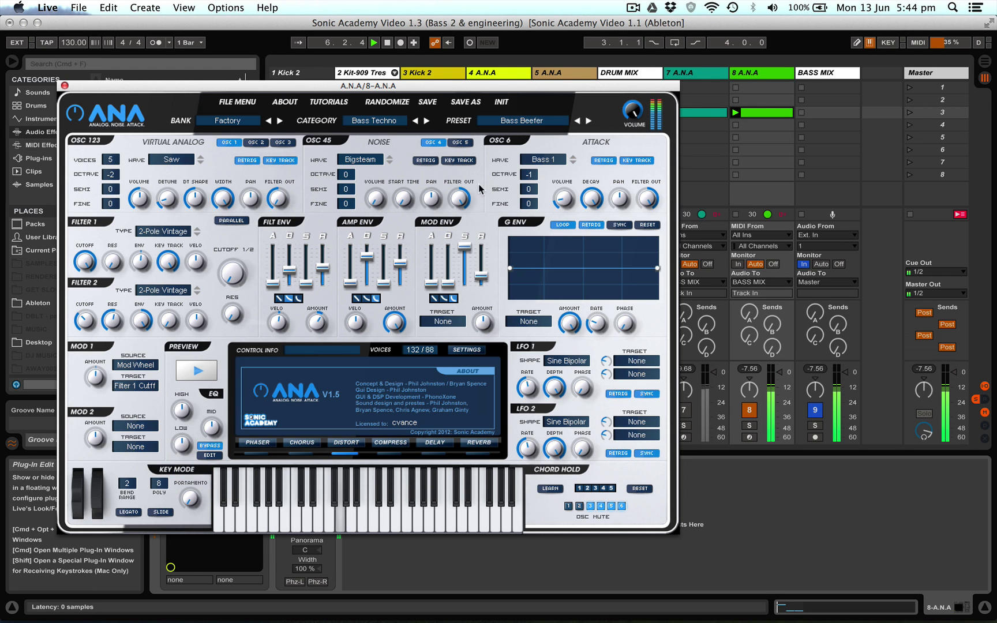
pyautogui.click(171, 161)
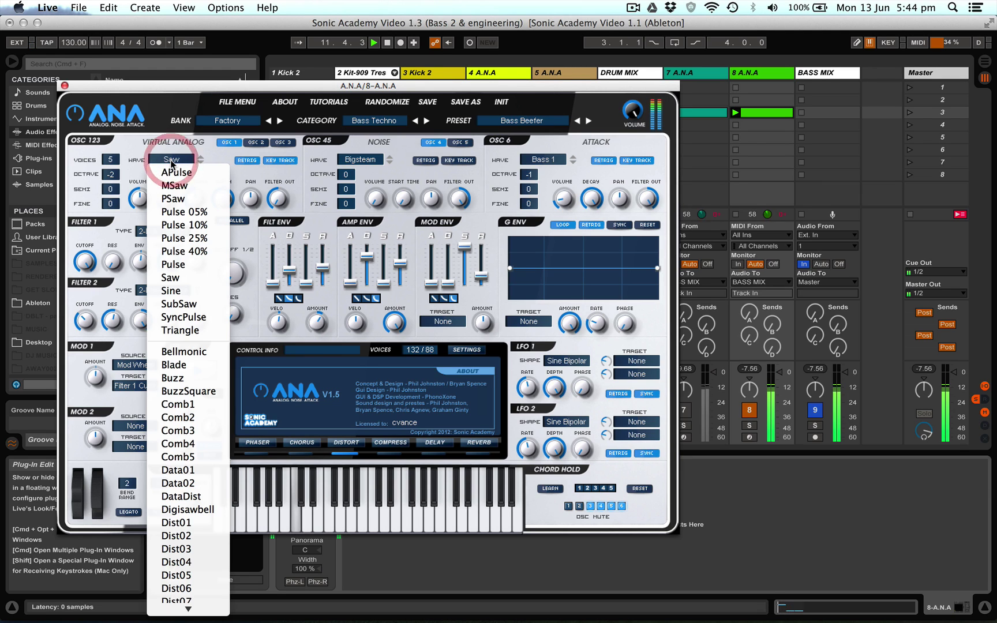
pyautogui.scroll(-3, 188, 375)
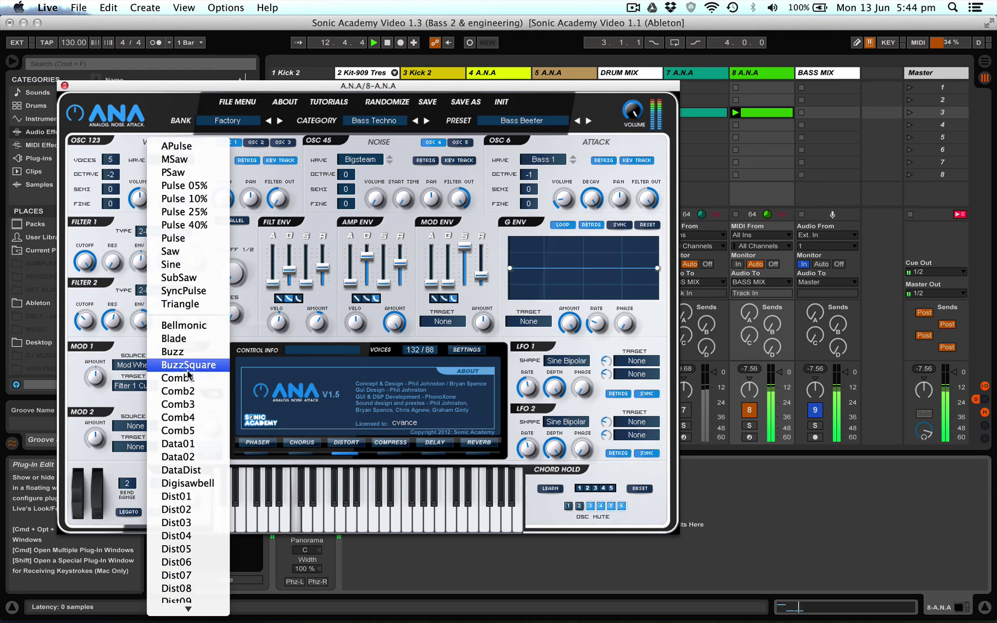
pyautogui.scroll(-1, 188, 375)
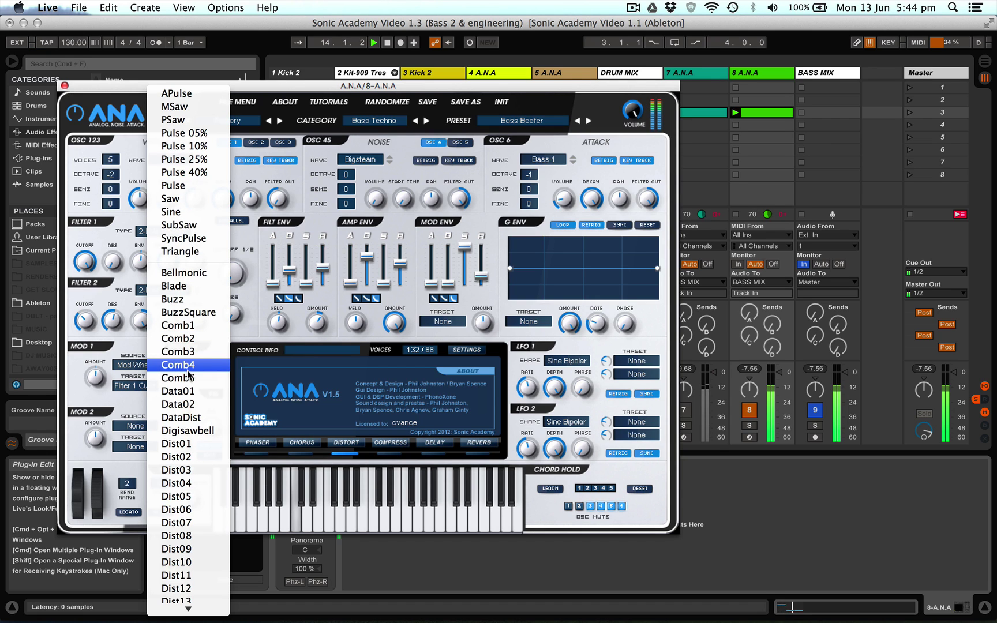
pyautogui.scroll(-10, 197, 422)
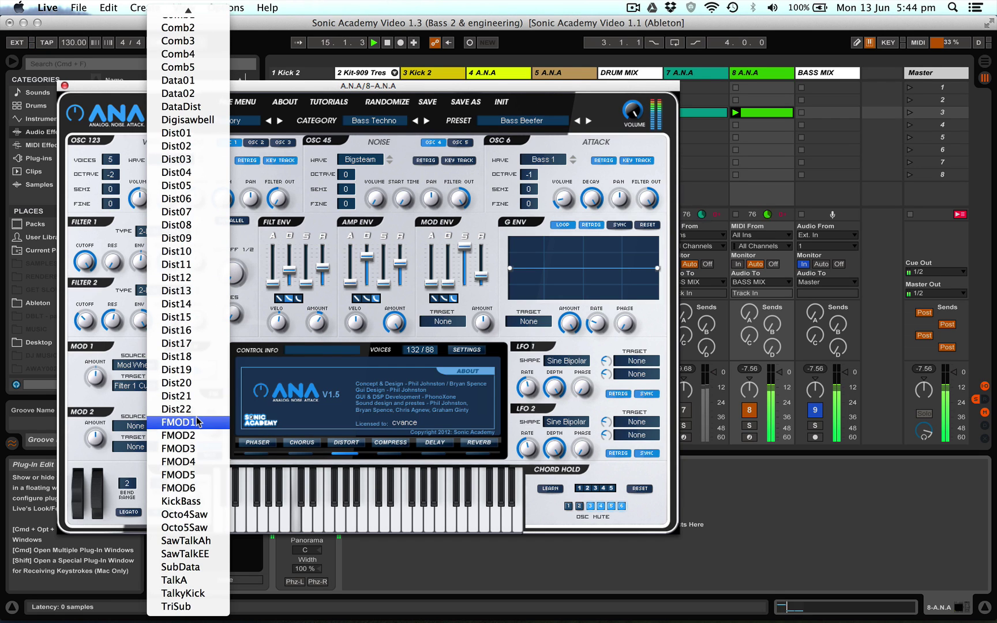
pyautogui.scroll(4, 186, 356)
pyautogui.scroll(1, 186, 356)
pyautogui.scroll(3, 200, 189)
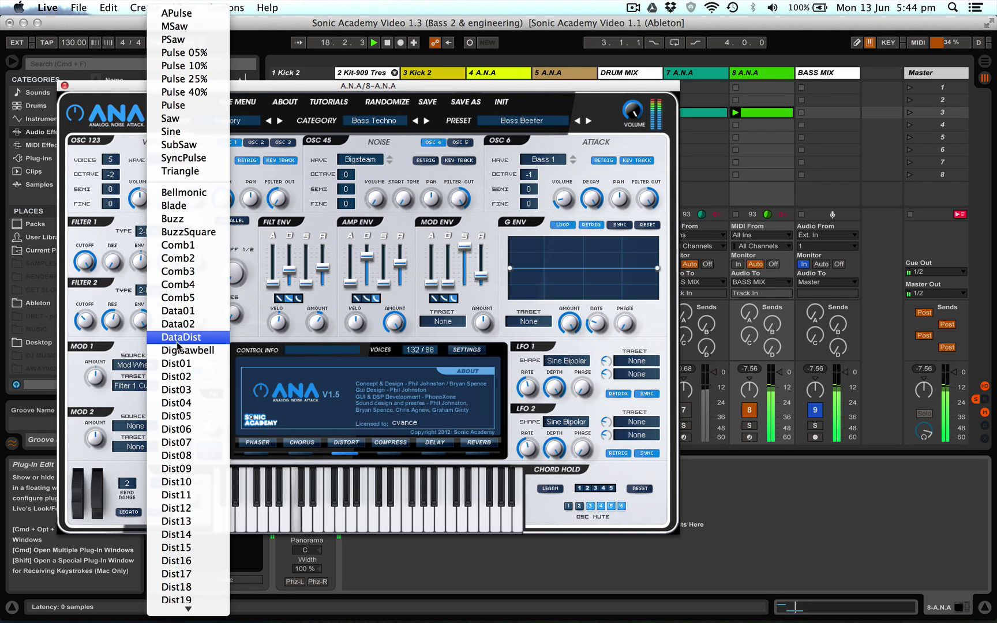
pyautogui.scroll(-6, 198, 291)
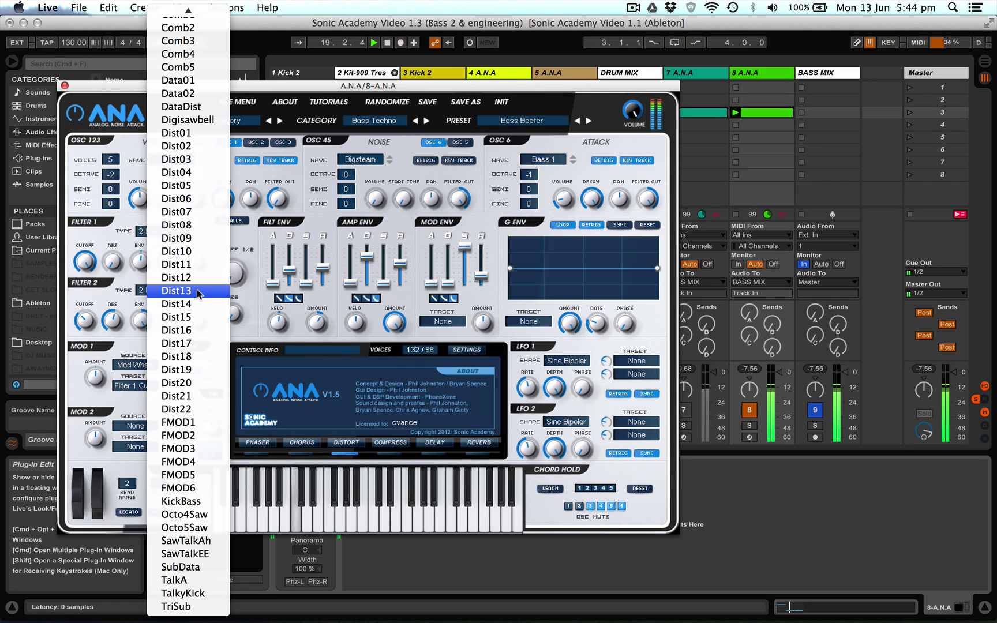
pyautogui.click(188, 568)
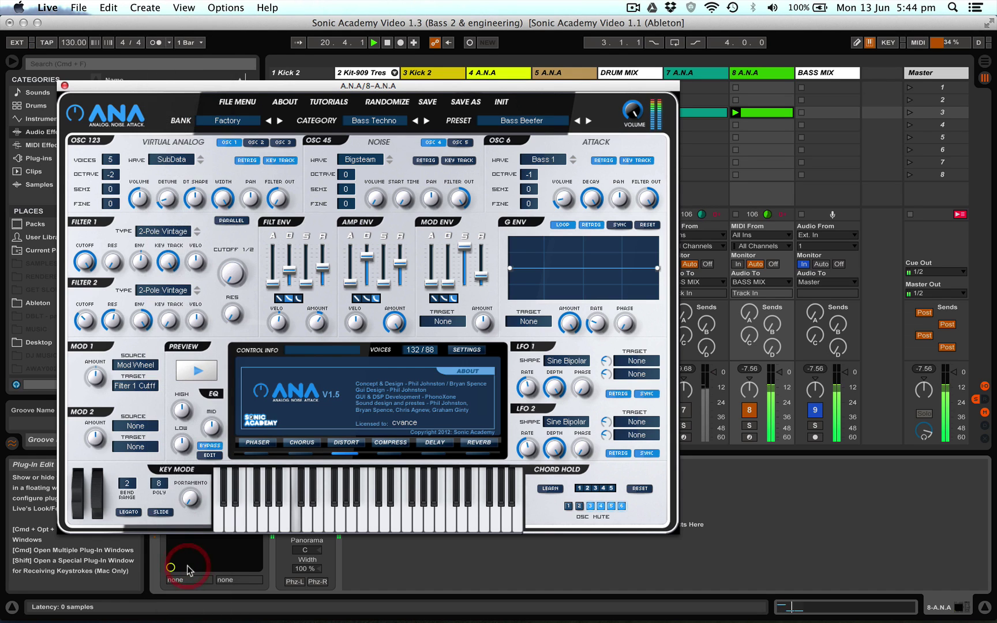
pyautogui.click(64, 85)
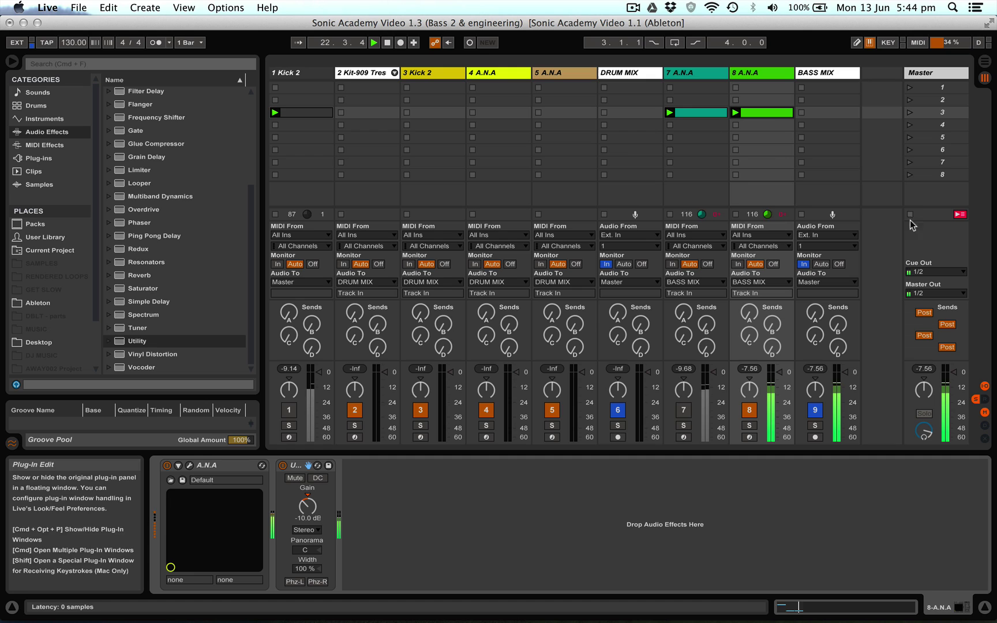
# Reopen track 8's synth, raise oscillator 1's volume and detune, and reduce its width to minimum.
pyautogui.click(189, 466)
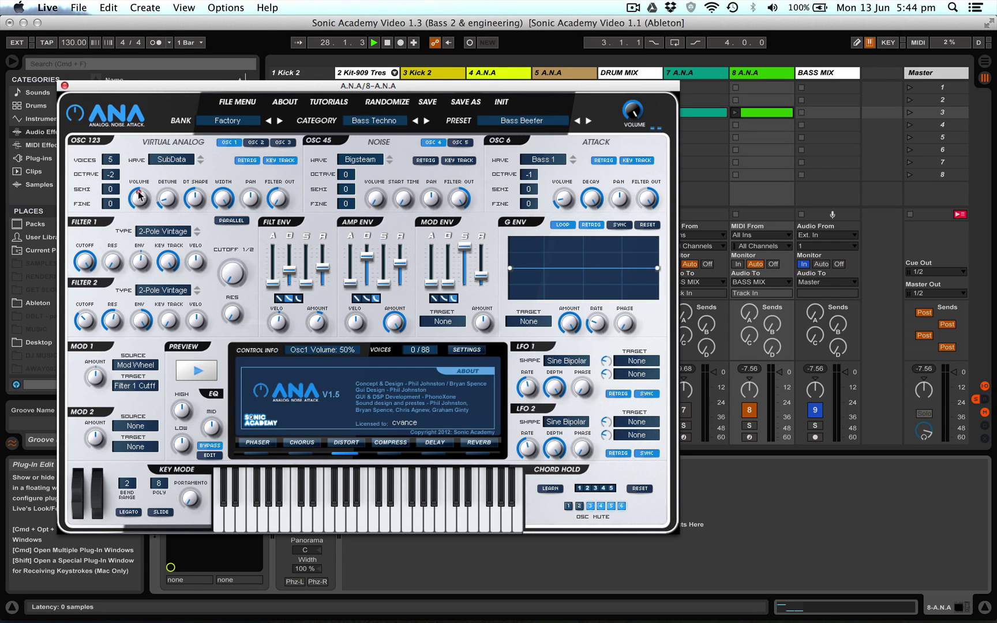
pyautogui.moveTo(138, 183)
pyautogui.mouseDown()
pyautogui.moveTo(136, 172)
pyautogui.moveTo(168, 191)
pyautogui.mouseUp()
pyautogui.click(217, 311)
pyautogui.click(209, 336)
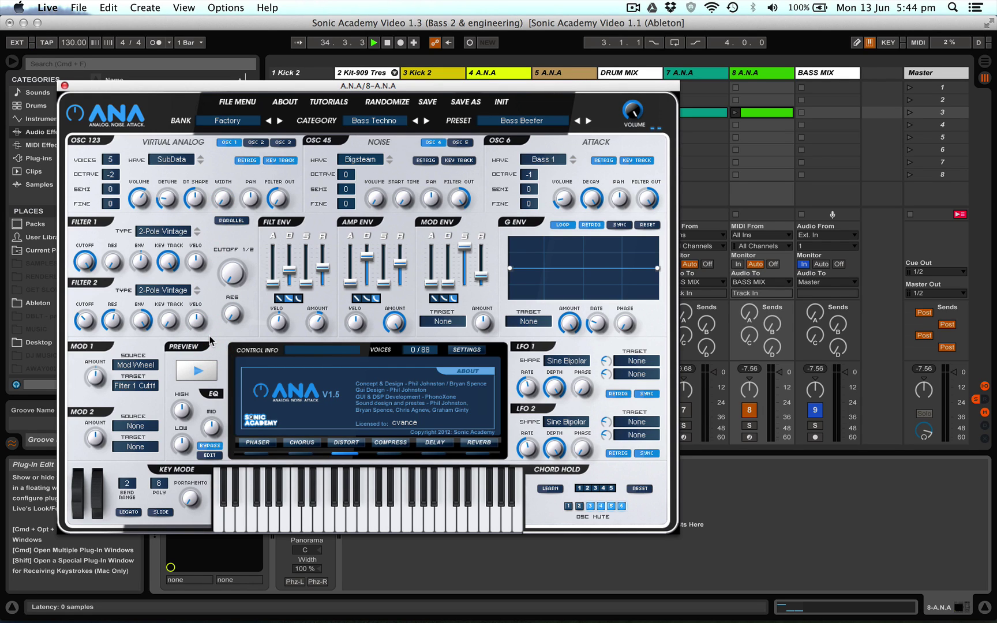
# Set oscillator 2's waveform to SubData and adjust its volume, detune and width.
pyautogui.click(256, 142)
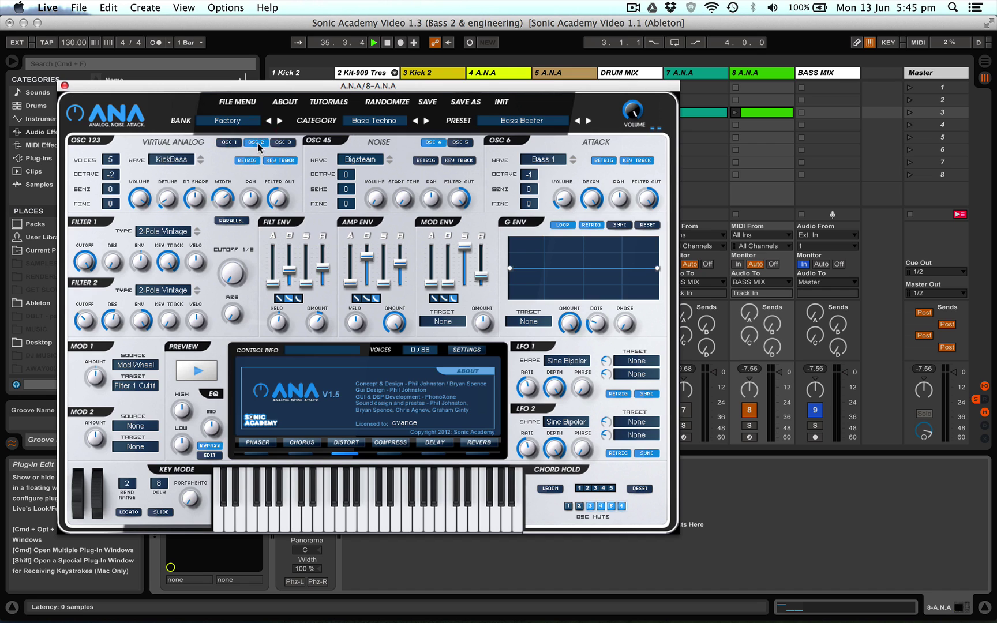
pyautogui.click(172, 161)
pyautogui.scroll(-10, 179, 414)
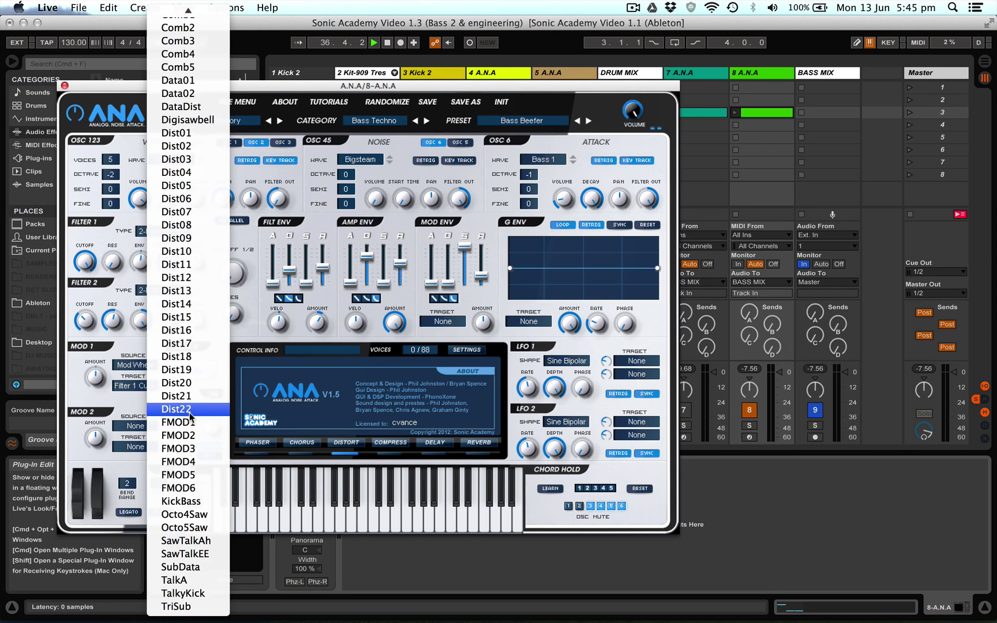
pyautogui.click(188, 571)
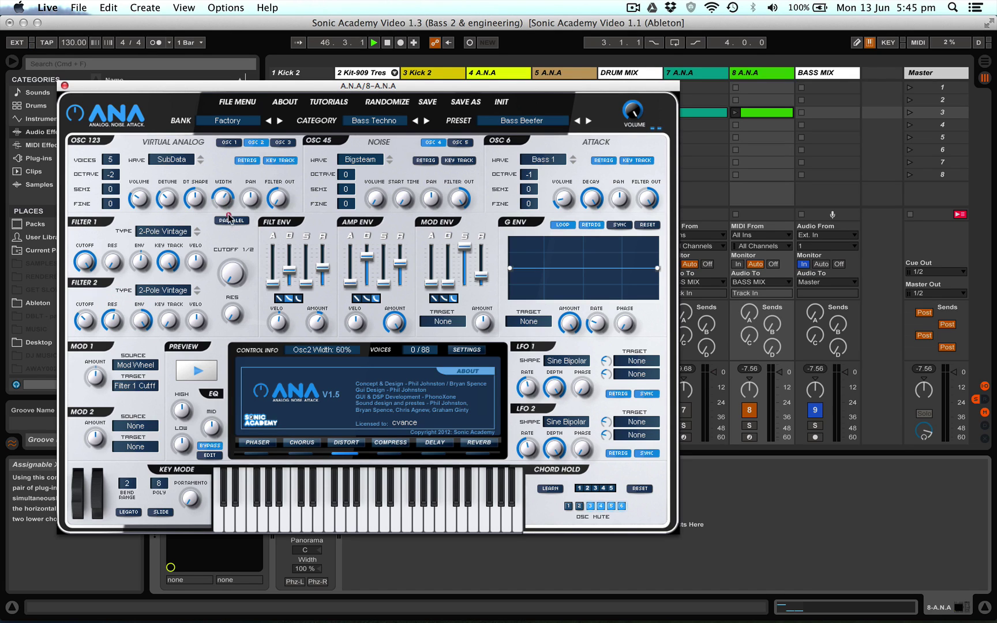
pyautogui.moveTo(226, 233); pyautogui.dragTo(226, 232)
# Adjust the volume and decay of the attack oscillator in track 8's A.N.A synth, then close the synth window.
pyautogui.click(284, 143)
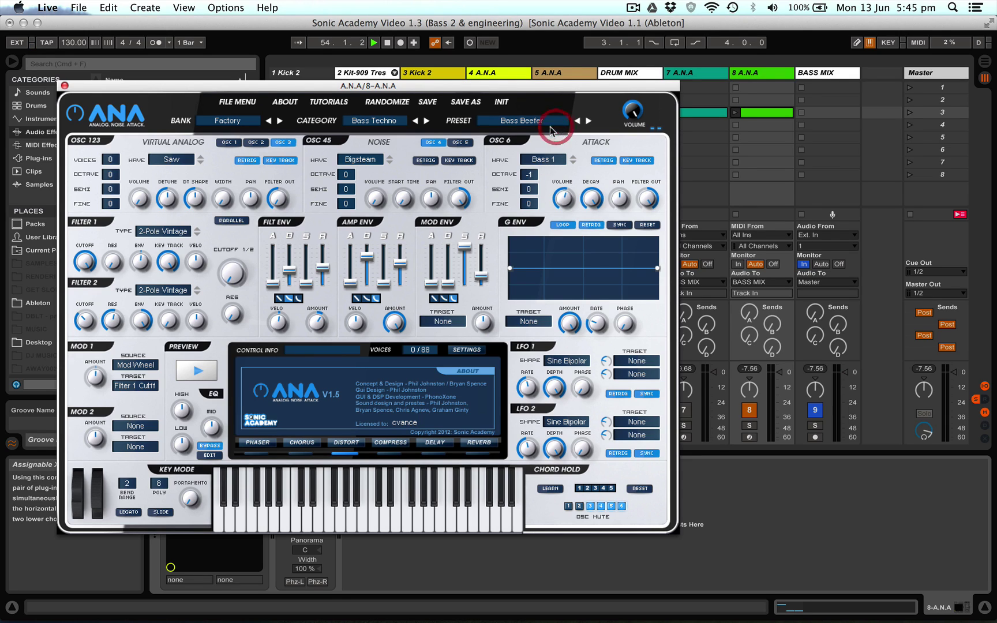
pyautogui.click(595, 207)
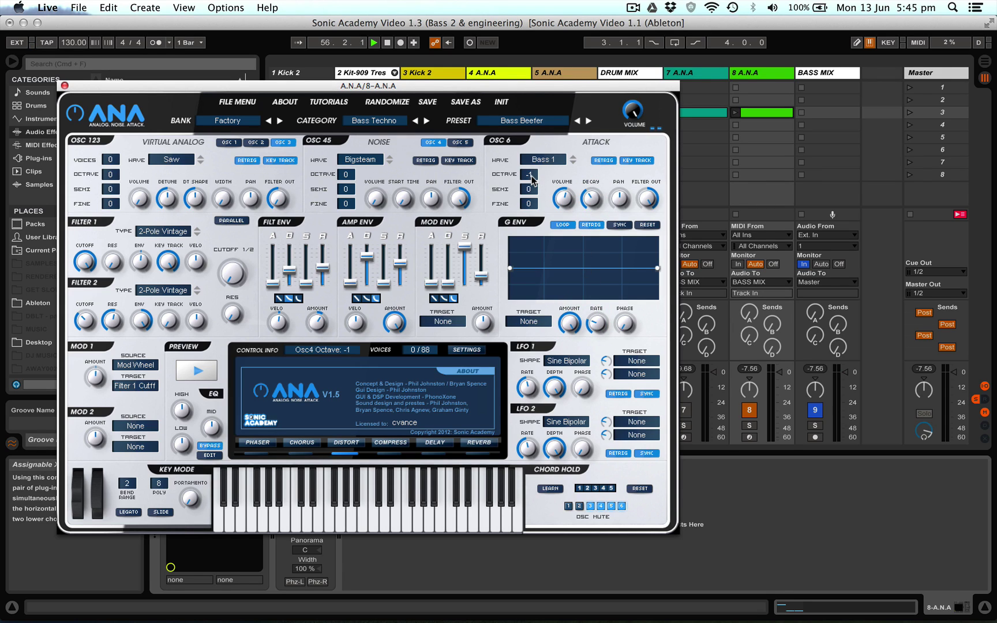
pyautogui.click(230, 142)
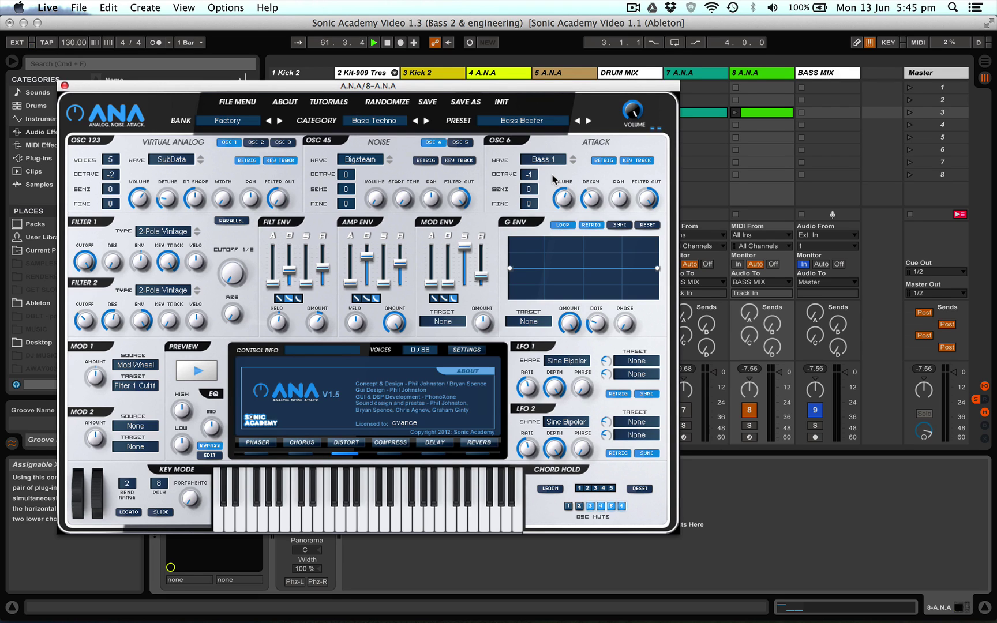
pyautogui.click(65, 85)
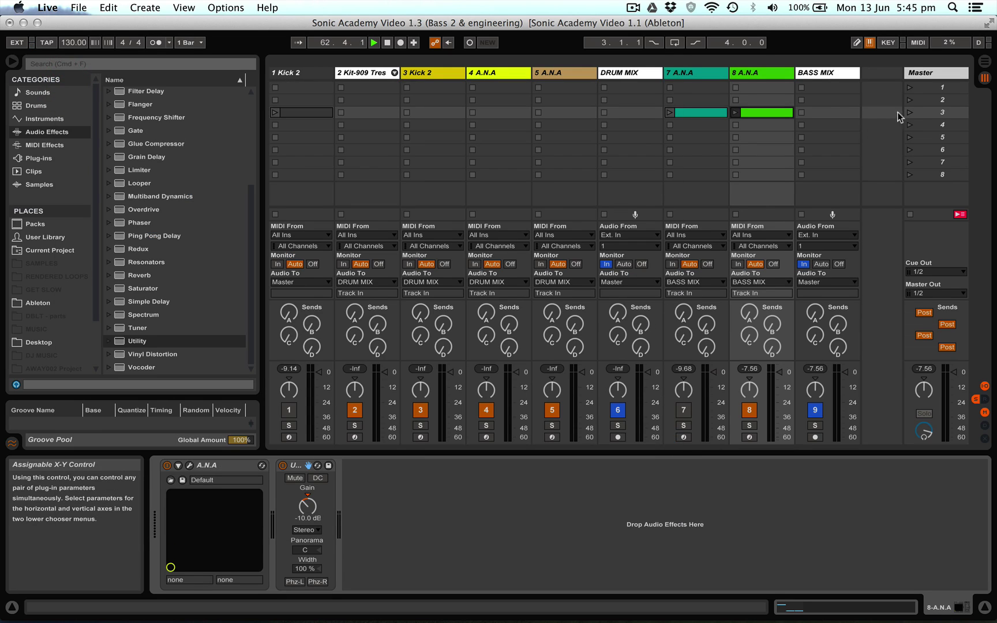
# Play scene 3, set the A.N.A synth's master volume on track 8 to 68%, and close the synth window.
pyautogui.click(909, 112)
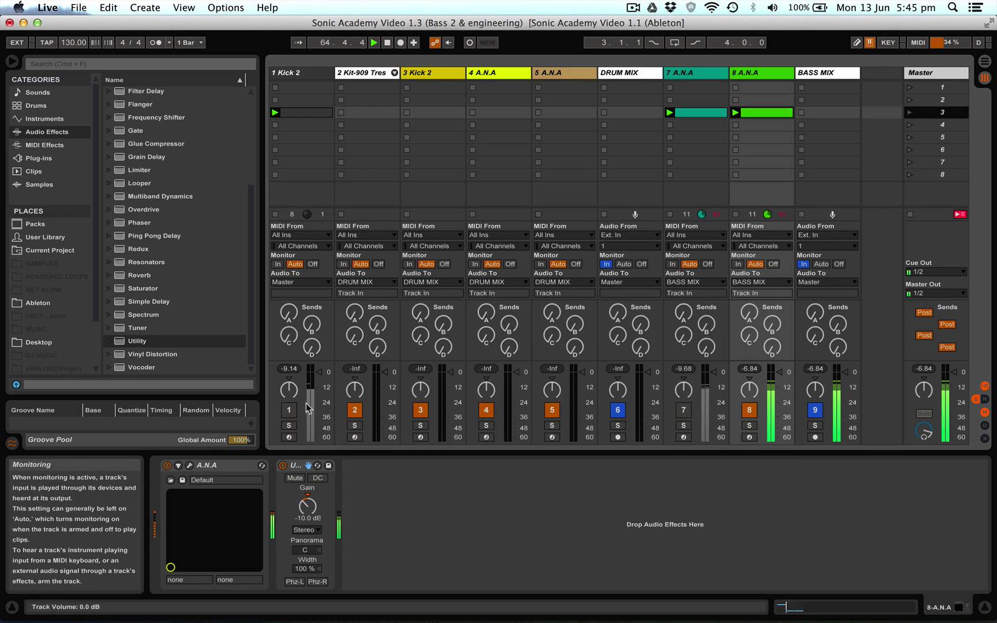
pyautogui.click(190, 465)
pyautogui.moveTo(637, 118); pyautogui.dragTo(637, 173)
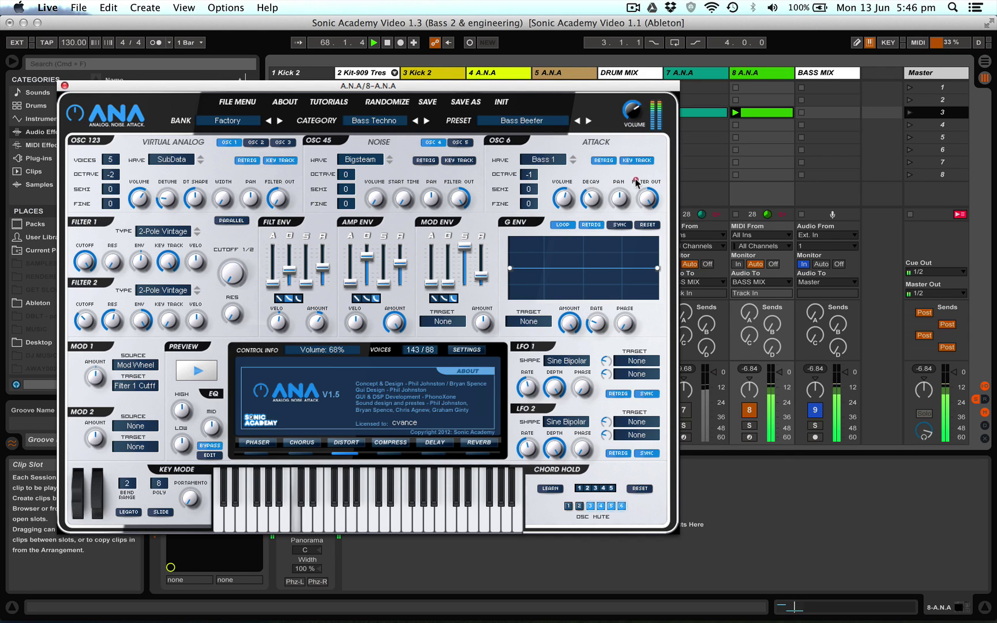
pyautogui.click(64, 86)
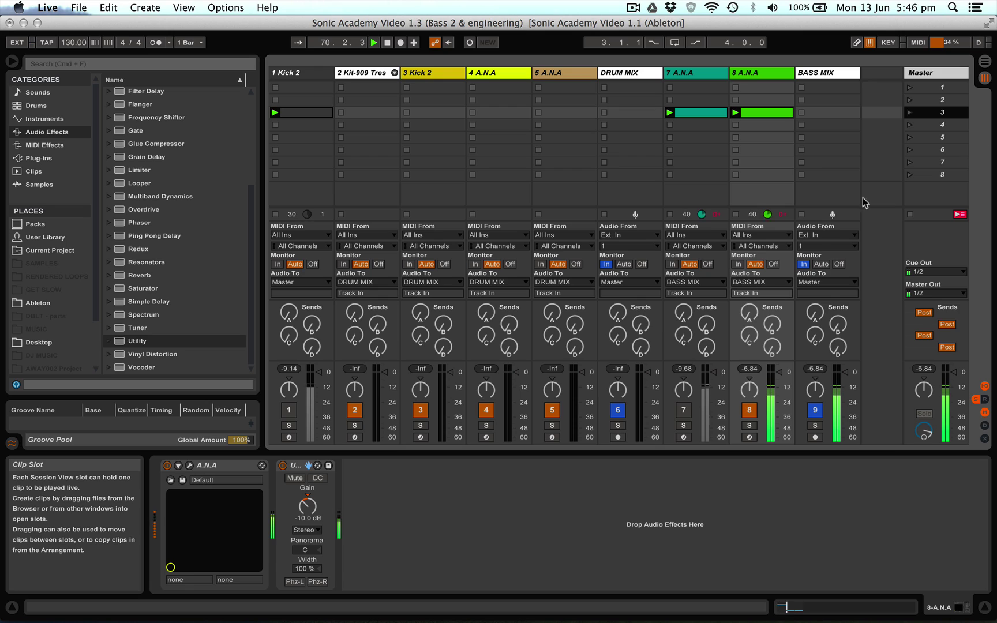
# Unmute tracks 7 and 1 to hear both basses together with the kick.
pyautogui.click(683, 411)
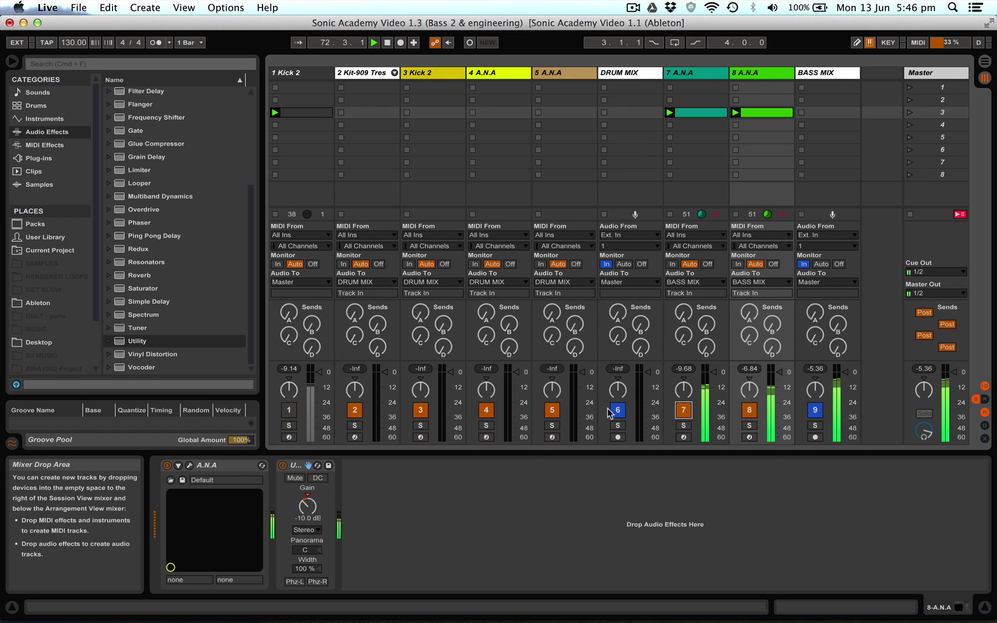
pyautogui.click(289, 410)
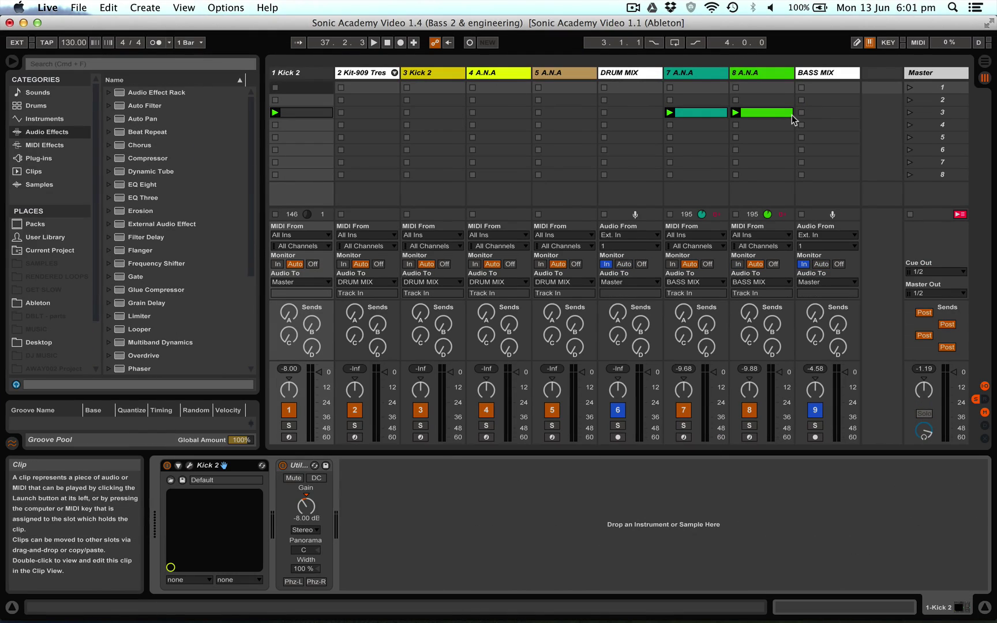
# Set track 8's Utility gain to -4 dB, then solo the track and play scene 3.
pyautogui.click(768, 74)
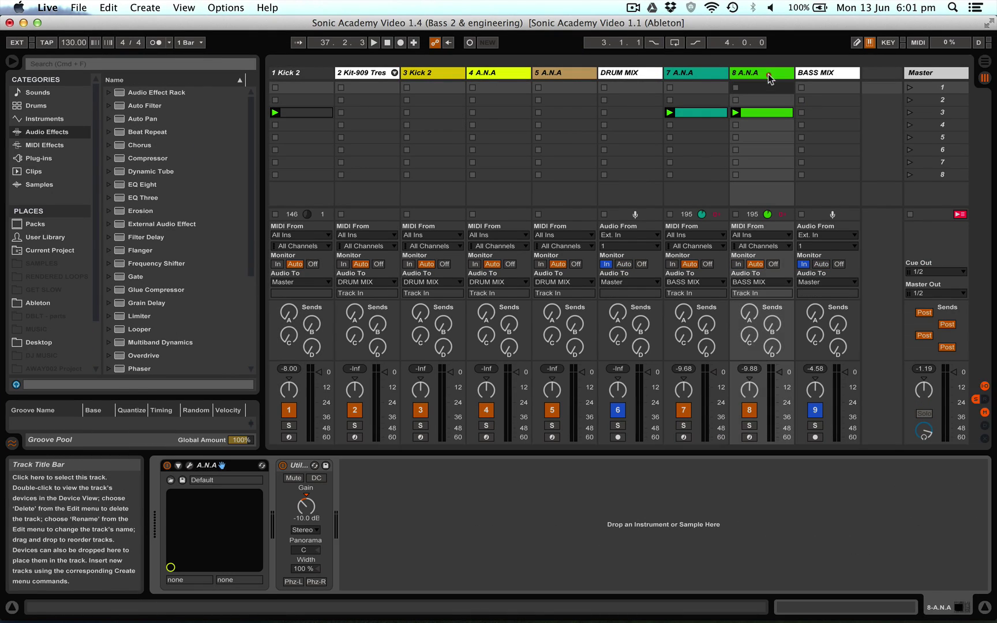
pyautogui.click(314, 514)
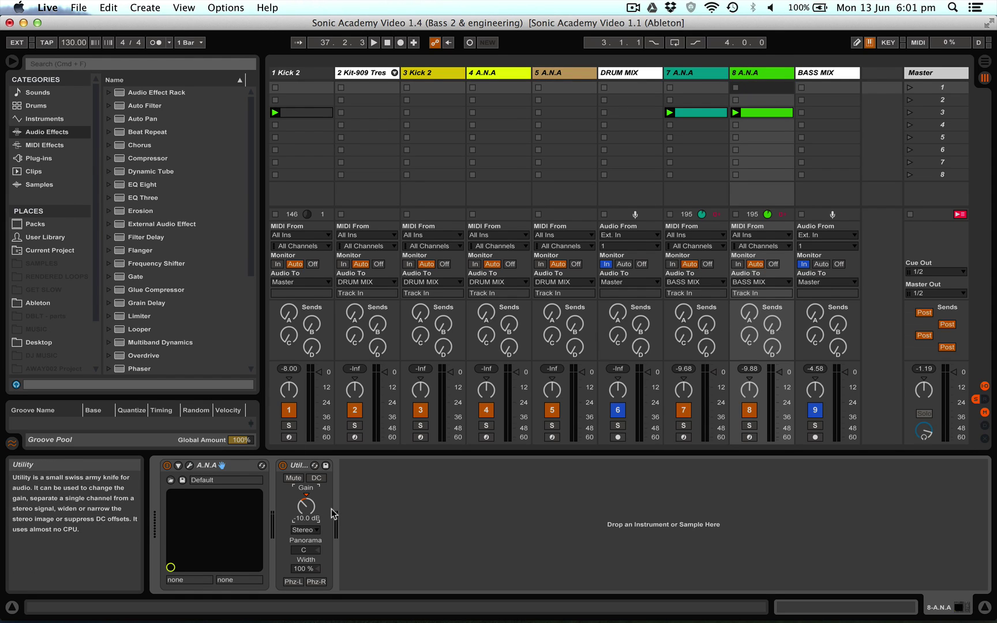
pyautogui.write('-4')
pyautogui.press('Return')
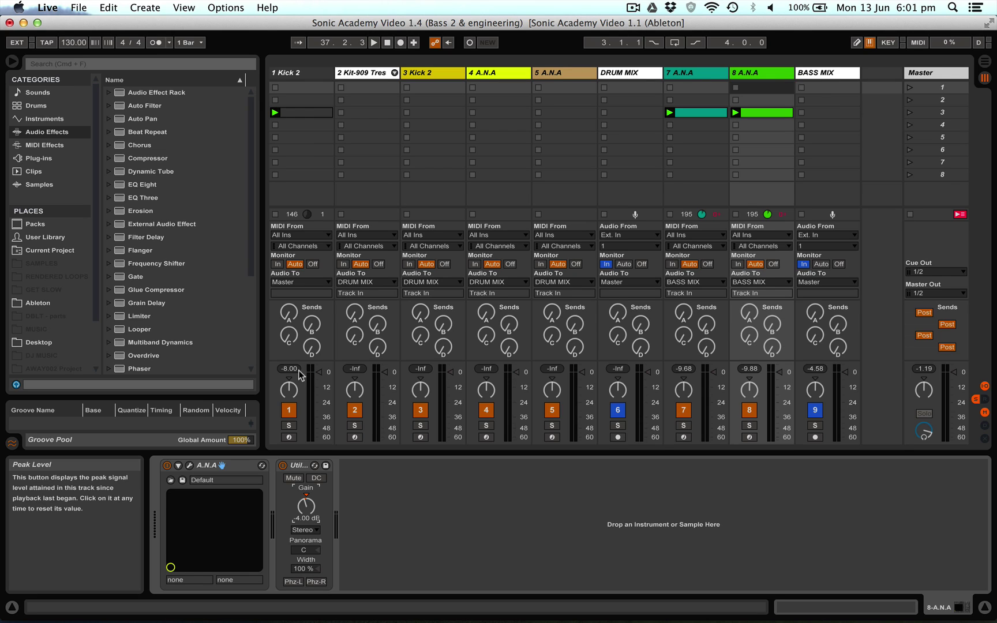
pyautogui.click(749, 426)
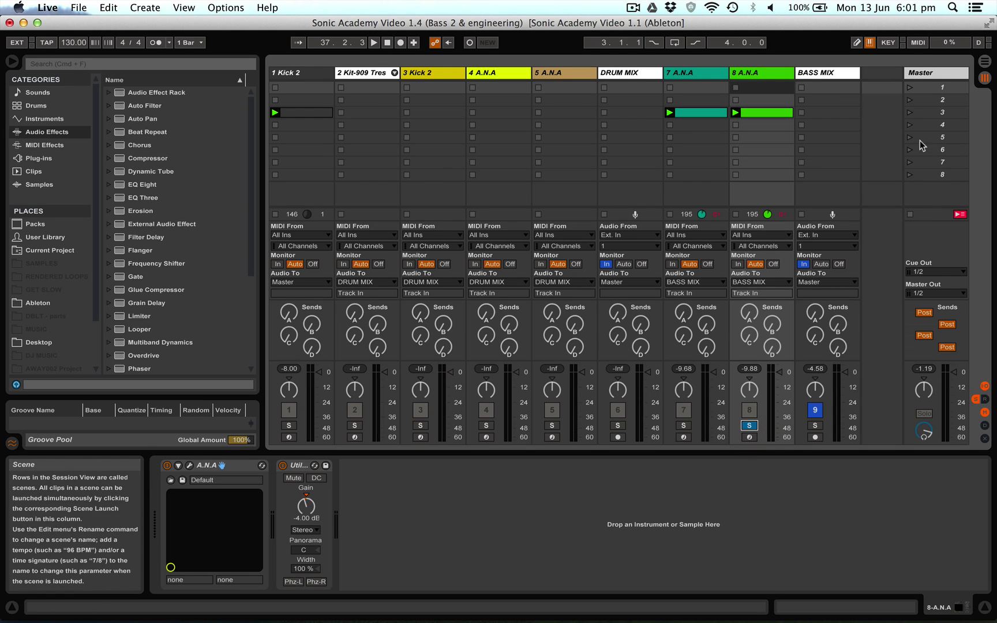
pyautogui.click(909, 112)
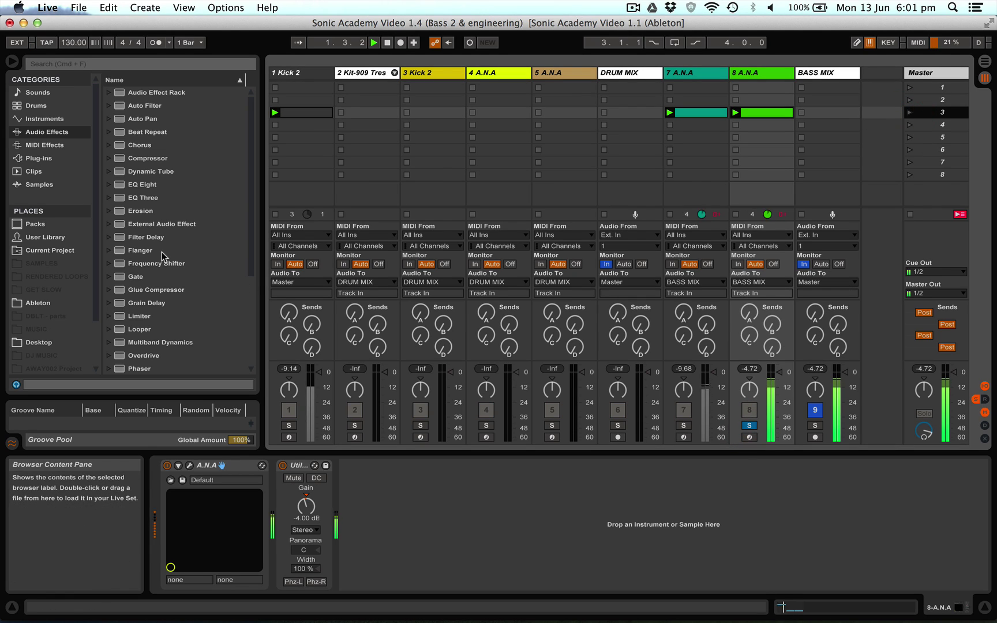
# Add the Overdrive preset Mids Distort after the Utility on track 8.
pyautogui.scroll(-5, 171, 236)
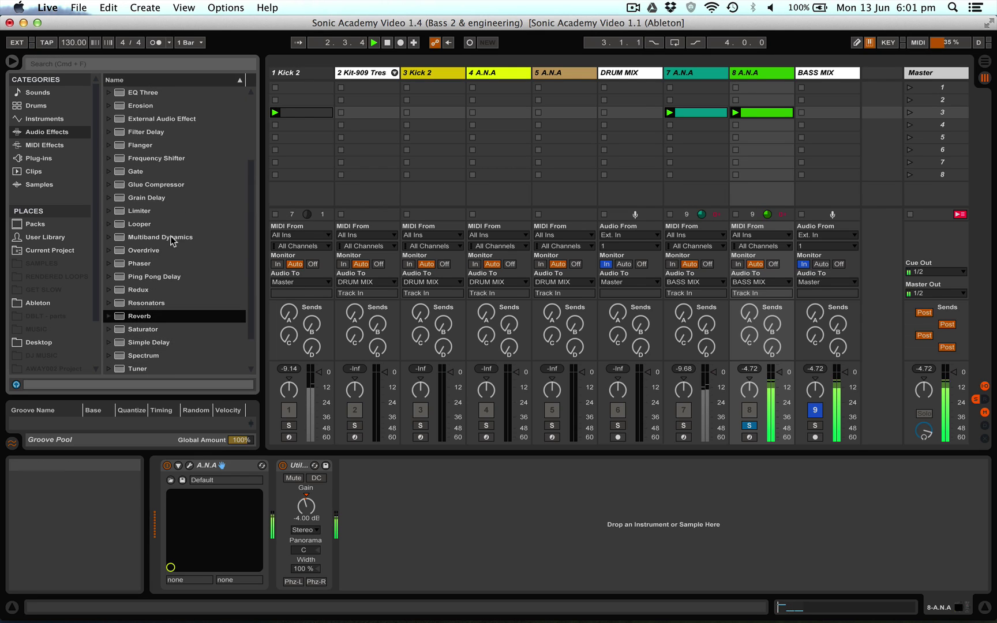
pyautogui.scroll(-2, 170, 236)
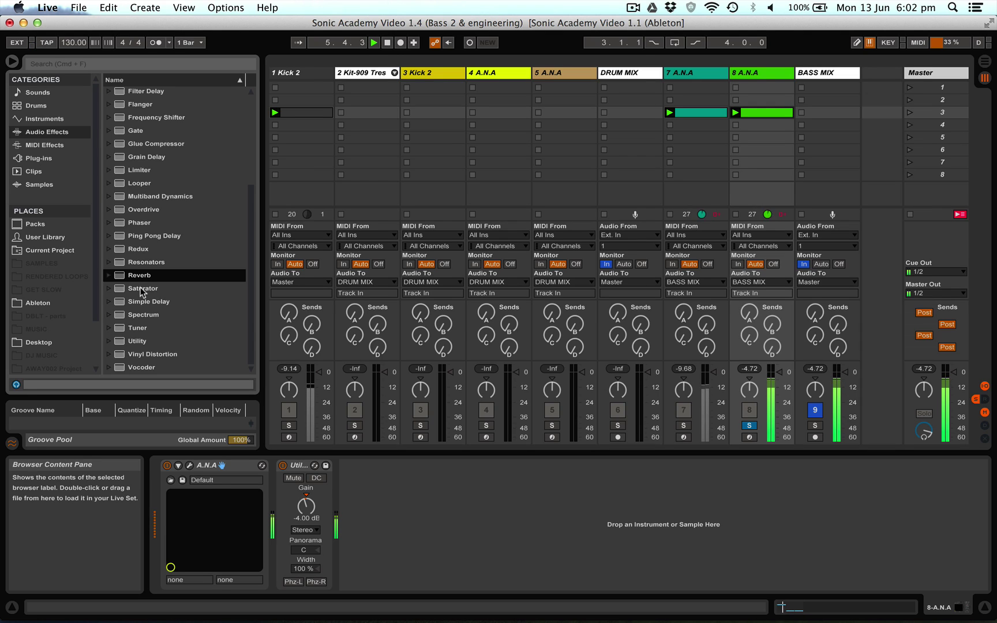
pyautogui.click(108, 210)
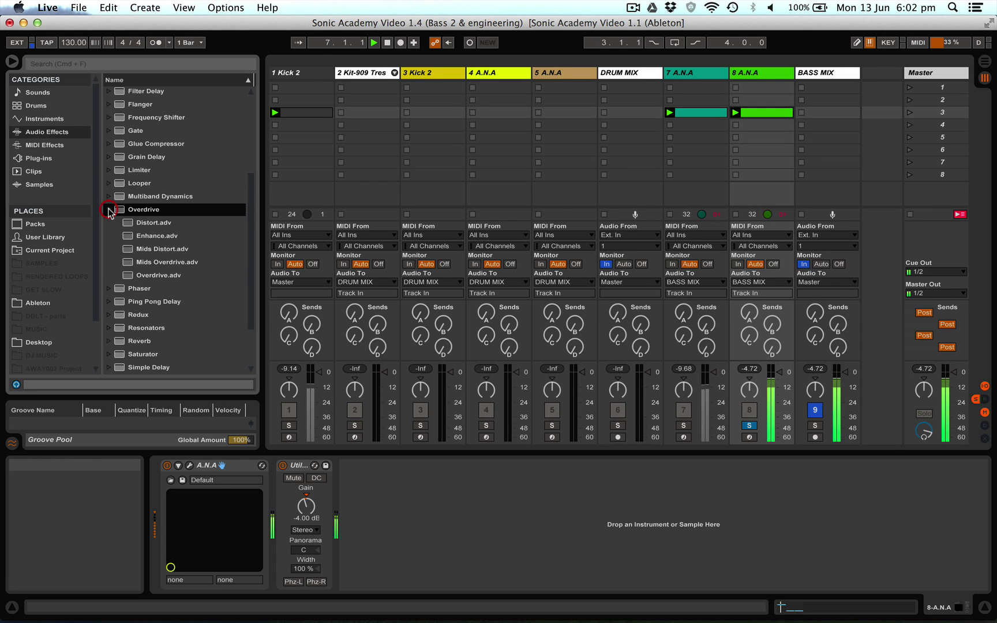
pyautogui.moveTo(163, 254); pyautogui.dragTo(358, 509)
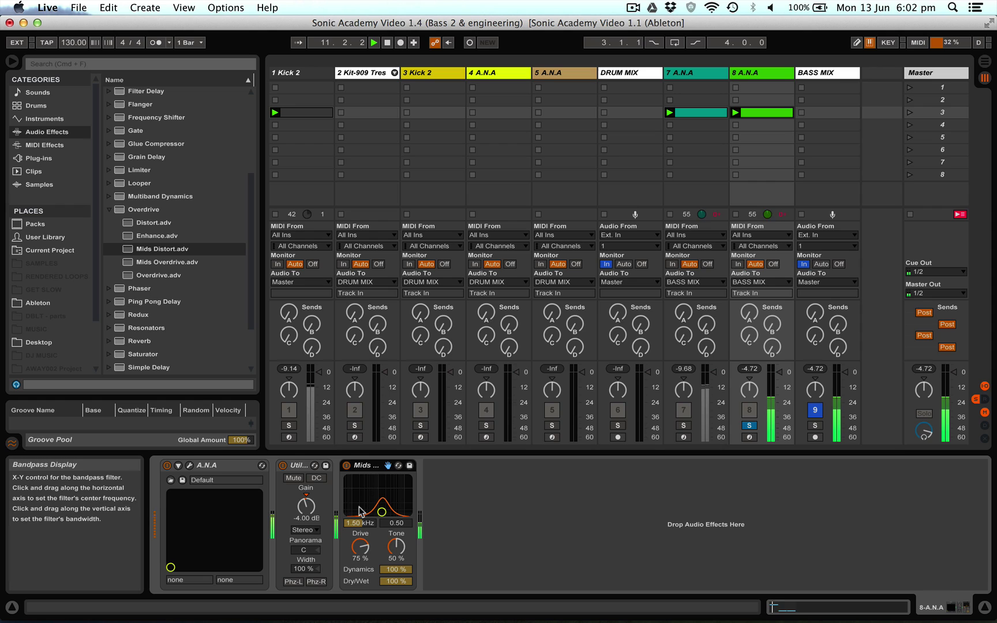
# Set the Overdrive's filter to about 902 Hz with bandwidth 4.04, stop playback, and set Drive to 67%.
pyautogui.moveTo(383, 513); pyautogui.dragTo(377, 497)
pyautogui.press('space')
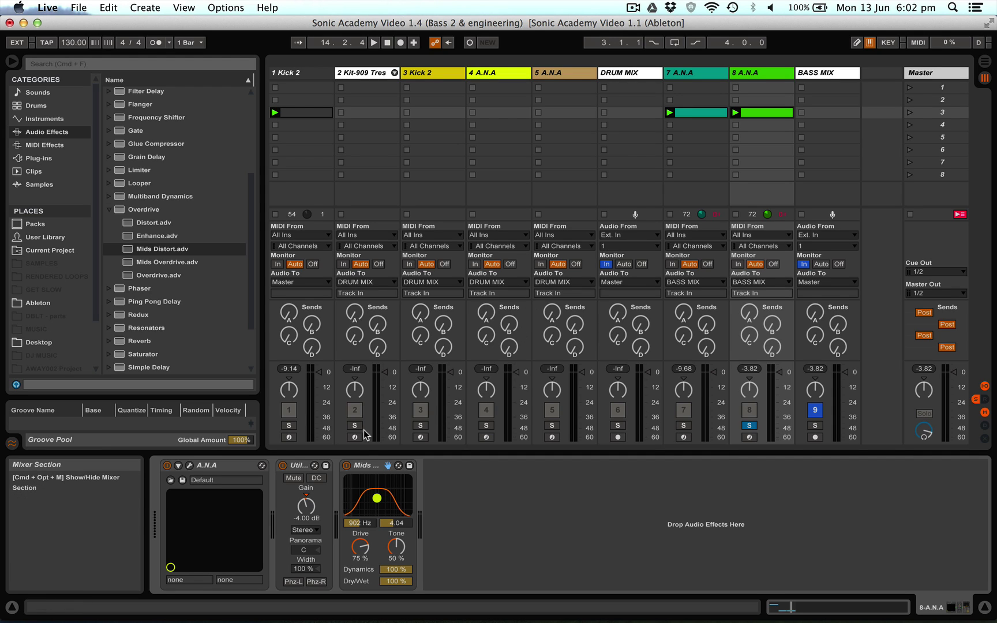
pyautogui.moveTo(374, 550); pyautogui.dragTo(373, 554)
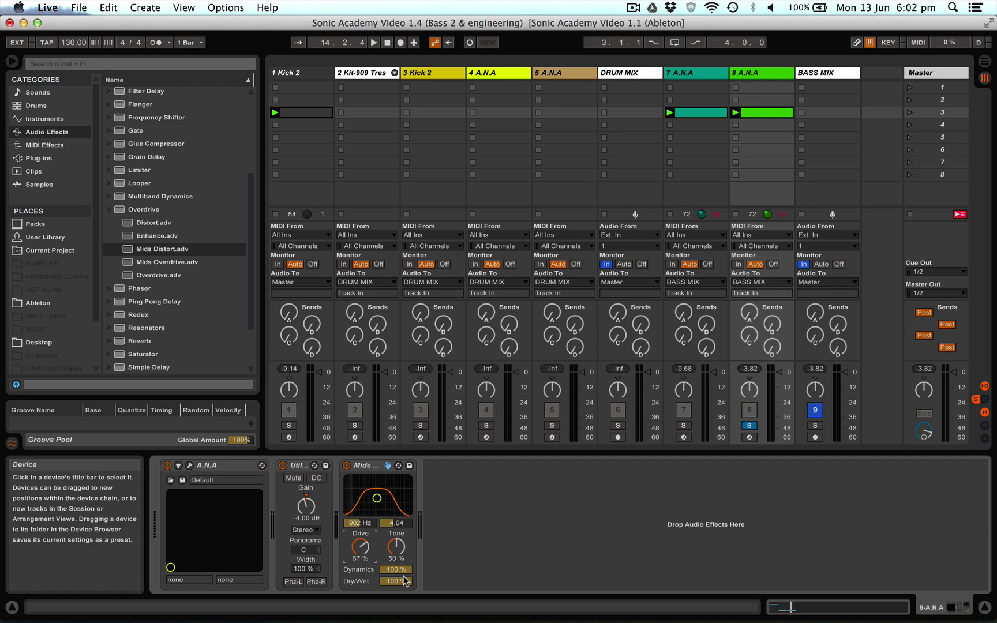
# Set the Overdrive's Dynamics to 40%, playing the soloed bass to judge the amount.
pyautogui.moveTo(394, 571); pyautogui.dragTo(393, 575)
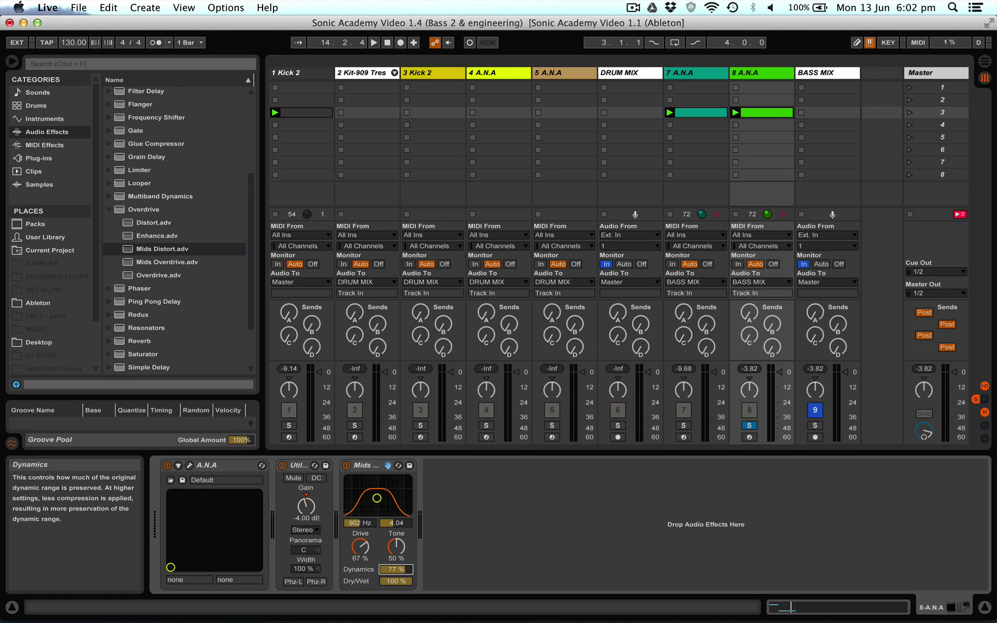
pyautogui.rightClick(397, 571)
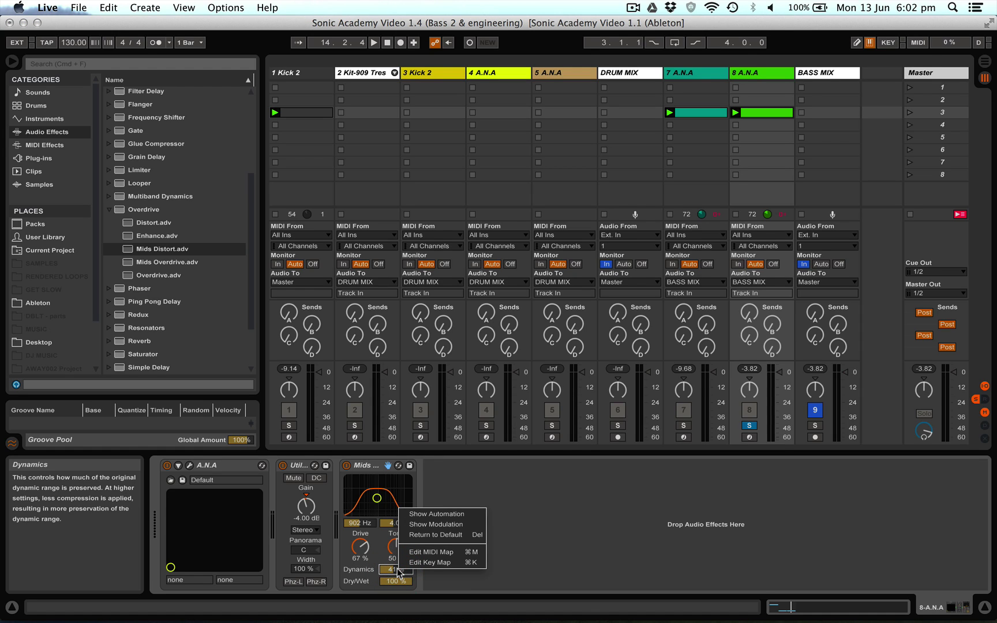
pyautogui.click(517, 524)
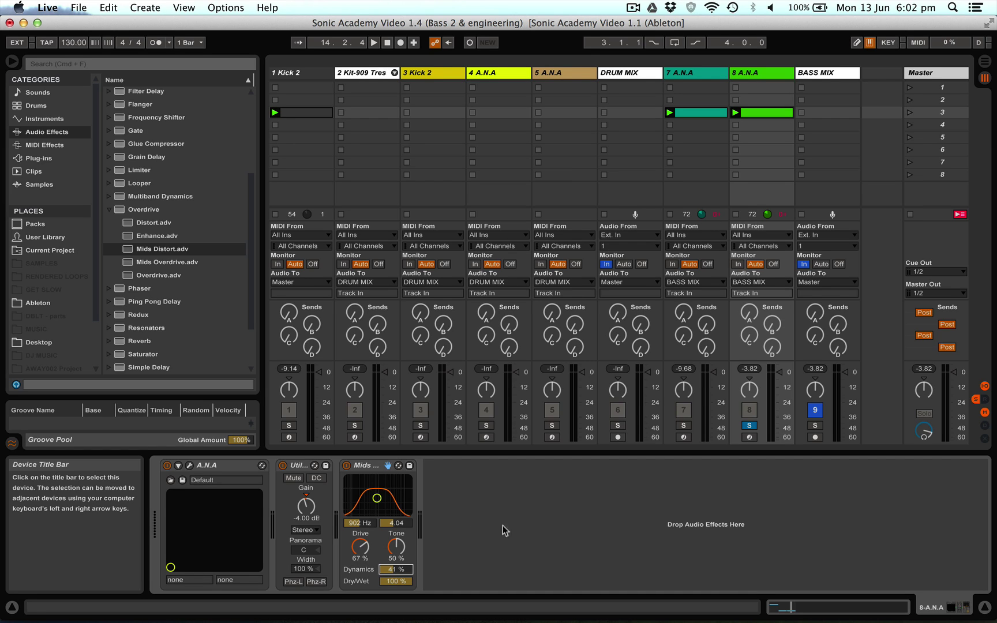
pyautogui.press('space')
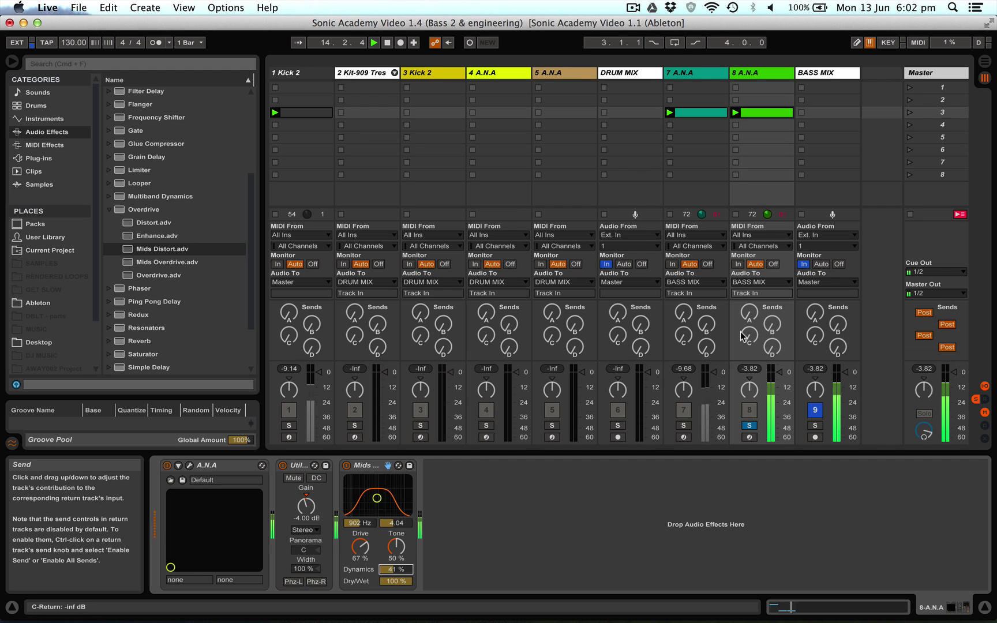
pyautogui.moveTo(395, 568)
pyautogui.mouseDown()
pyautogui.moveTo(396, 585)
pyautogui.moveTo(396, 542)
pyautogui.moveTo(390, 571)
pyautogui.mouseUp()
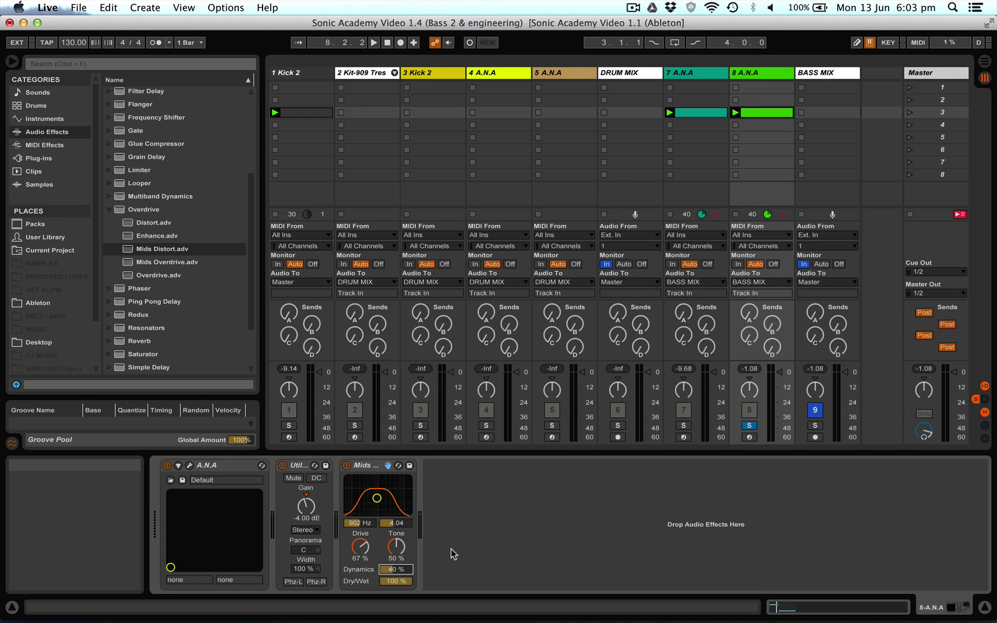
# Add an EQ Eight after the Overdrive and make band 1 a 12 dB/octave low cut at about 137 Hz.
pyautogui.scroll(5, 157, 196)
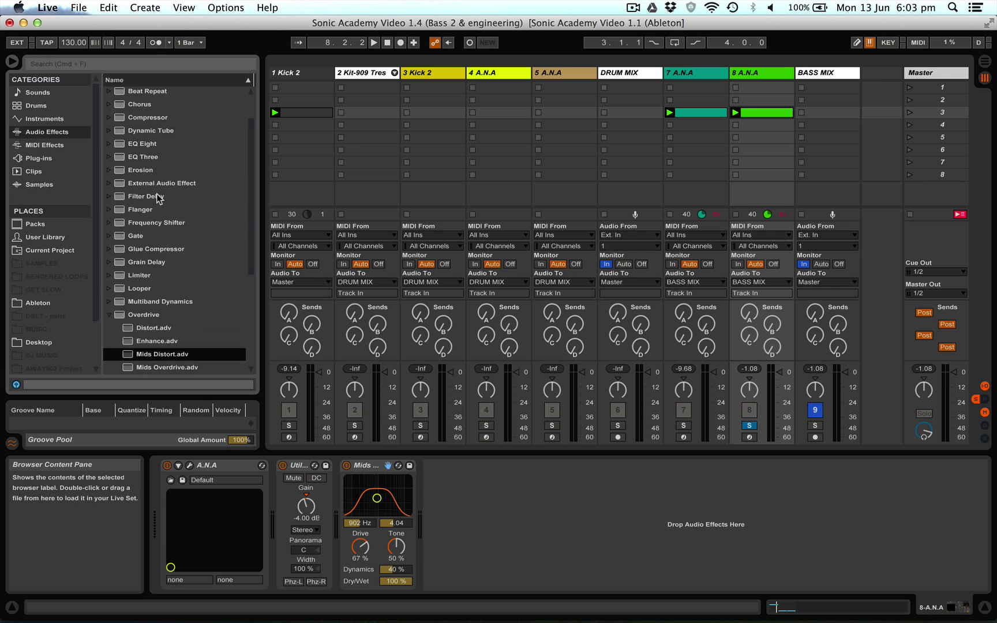
pyautogui.moveTo(143, 184); pyautogui.dragTo(466, 506)
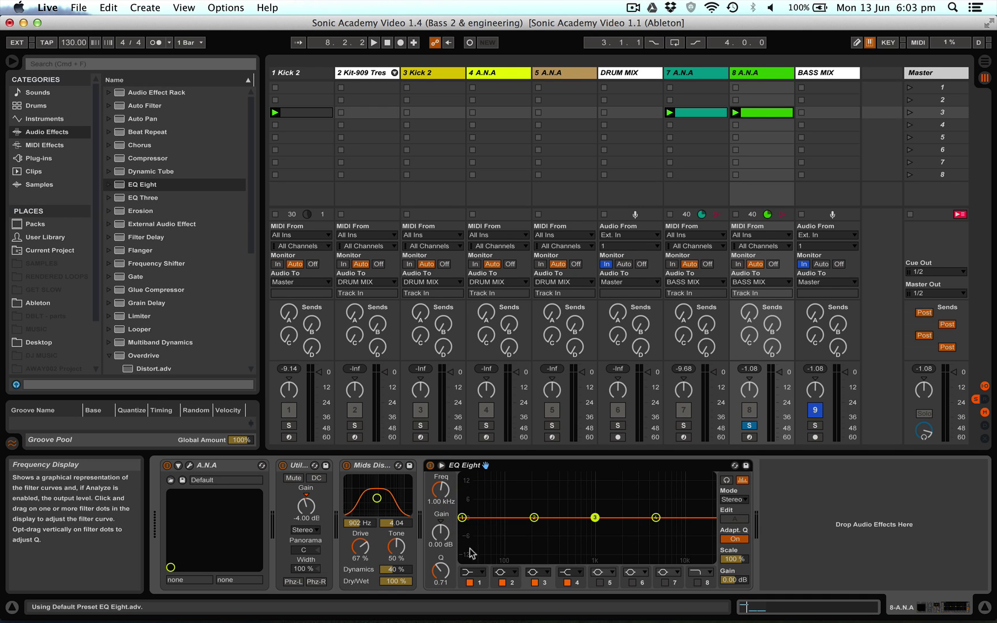
pyautogui.click(470, 571)
pyautogui.click(468, 499)
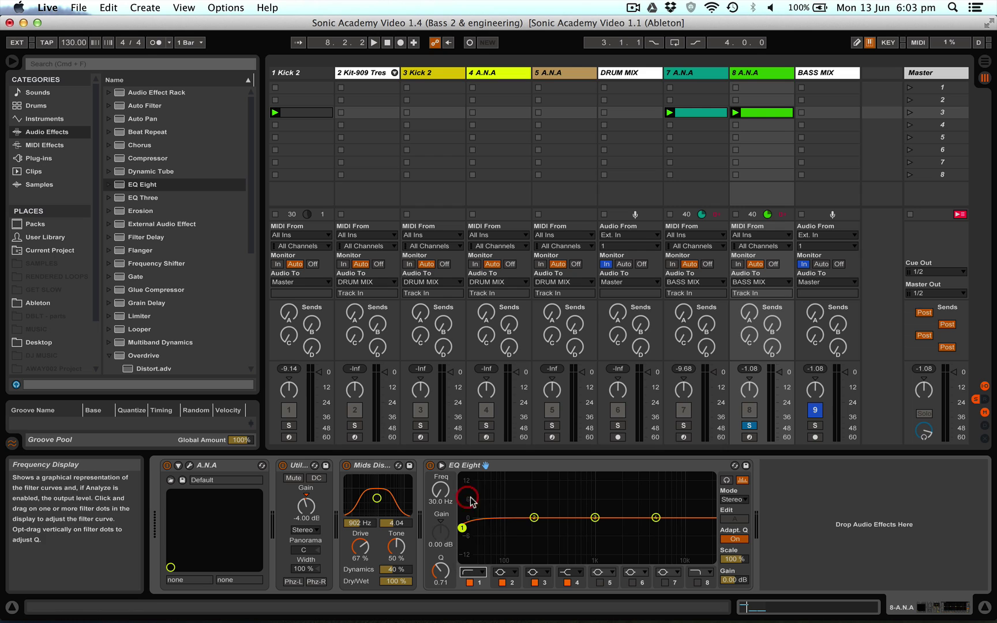
pyautogui.click(473, 569)
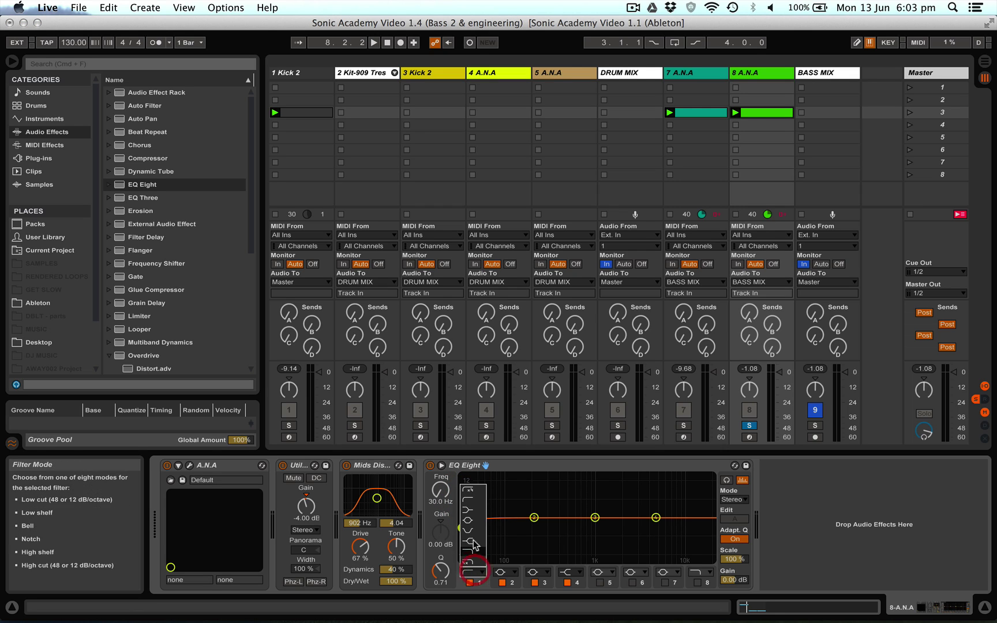
pyautogui.click(467, 502)
pyautogui.moveTo(461, 527); pyautogui.dragTo(519, 529)
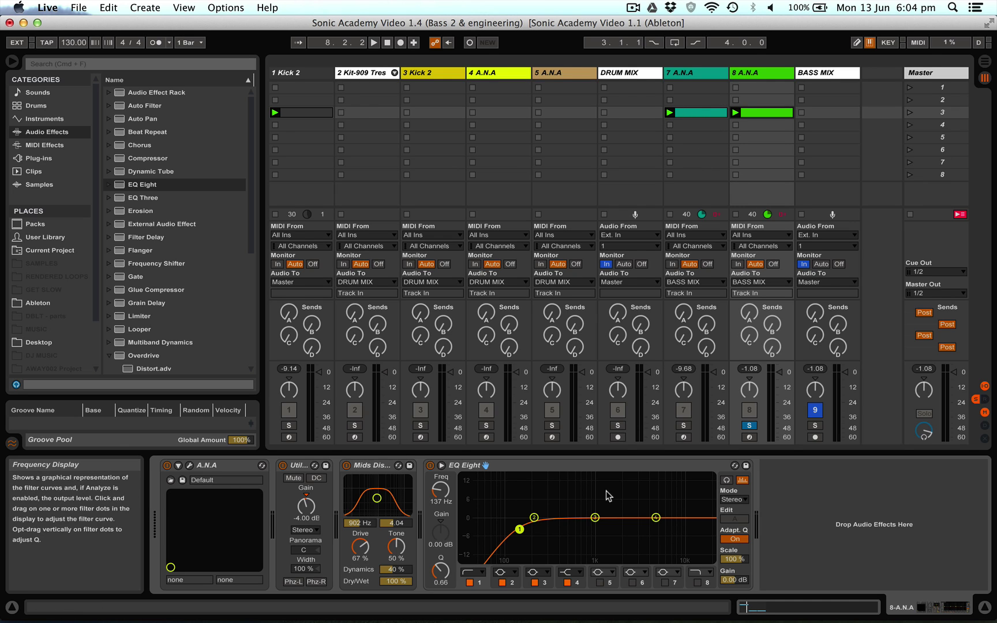
# Boost EQ Eight band 3 by about 3.35 dB at 820 Hz and move the band 1 low cut to 147 Hz.
pyautogui.moveTo(594, 517); pyautogui.dragTo(609, 507)
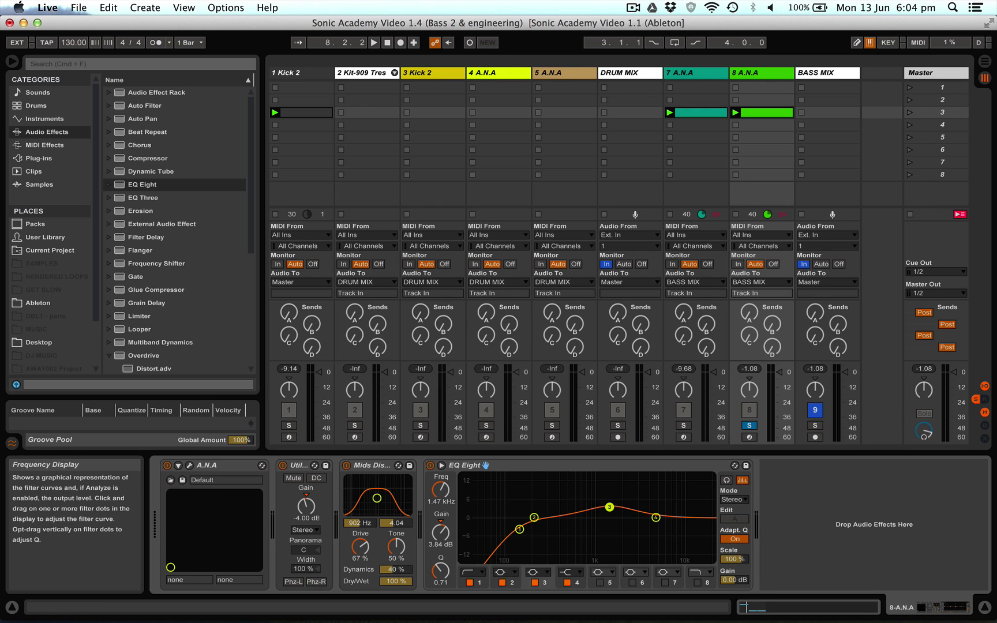
pyautogui.moveTo(609, 507); pyautogui.dragTo(587, 508)
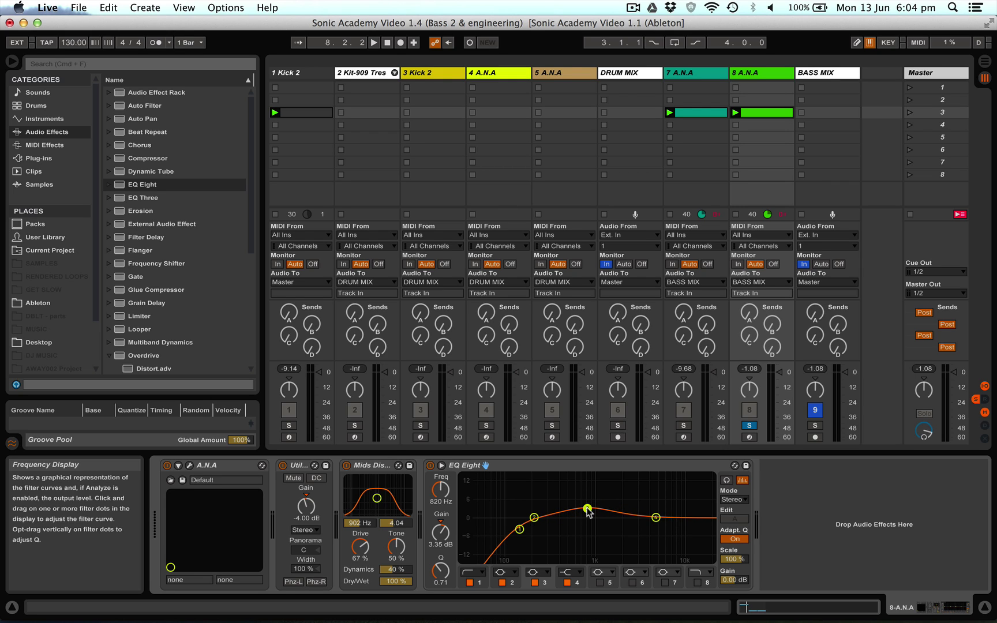
pyautogui.moveTo(519, 529); pyautogui.dragTo(522, 529)
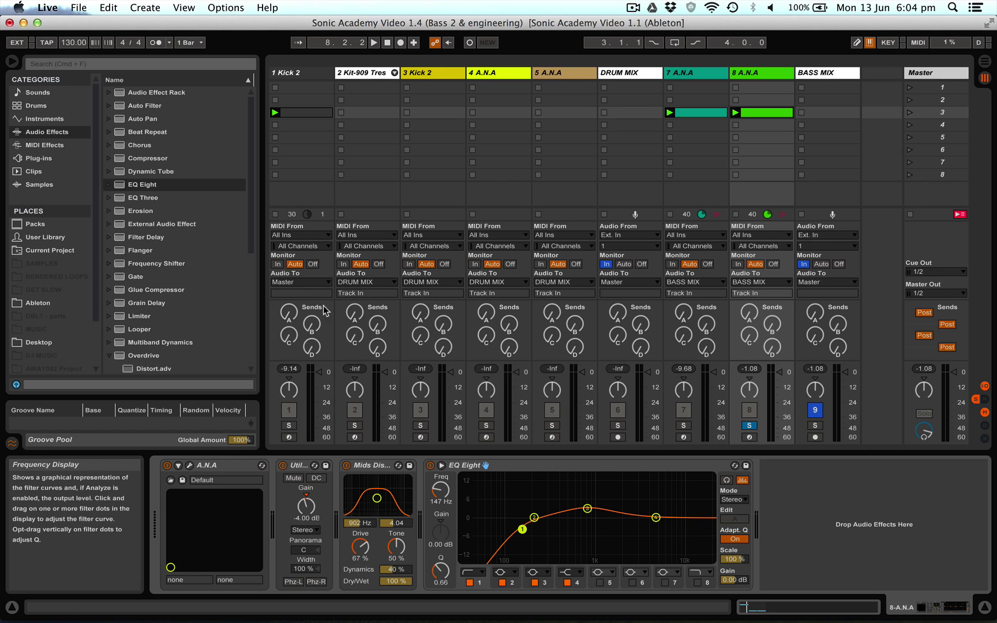
# Add a Glue Compressor after the EQ Eight on track 8 and show its sidechain settings.
pyautogui.doubleClick(165, 292)
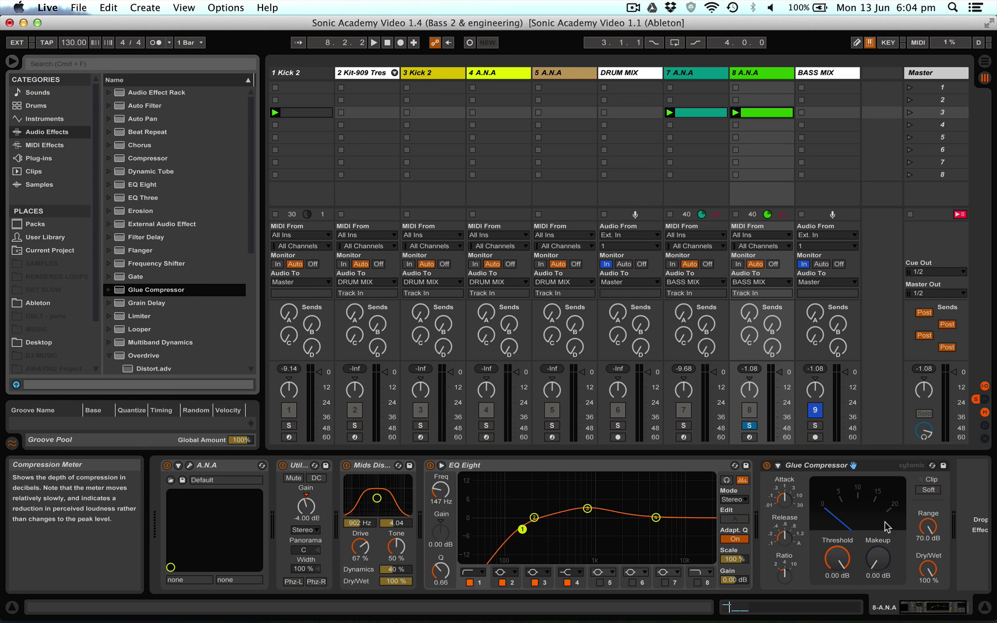
pyautogui.click(777, 465)
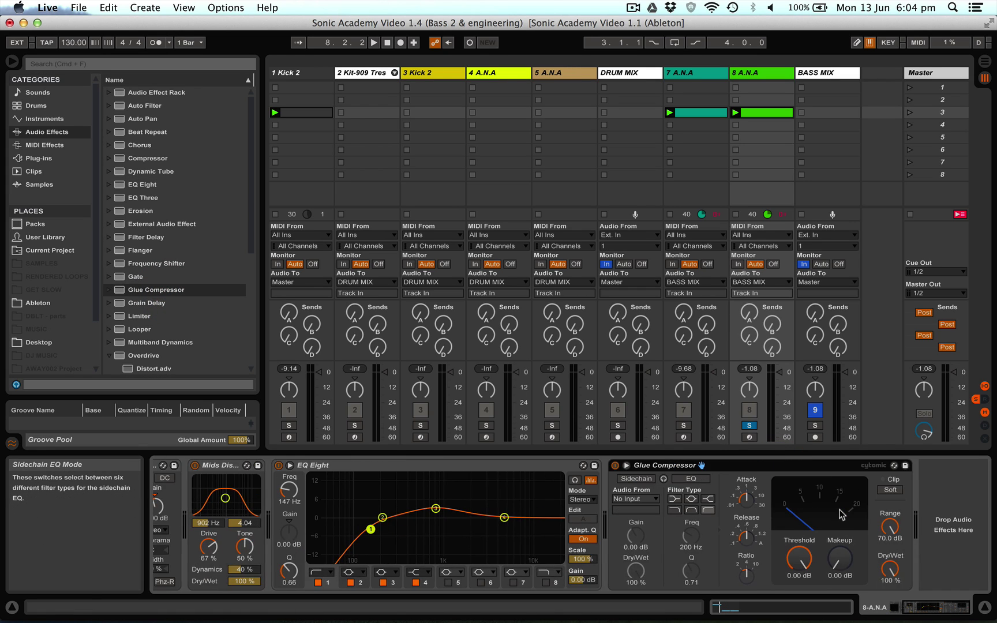
# Enable the Glue Compressor's sidechain on track 8 and take its audio from 7-A.N.A.
pyautogui.click(639, 481)
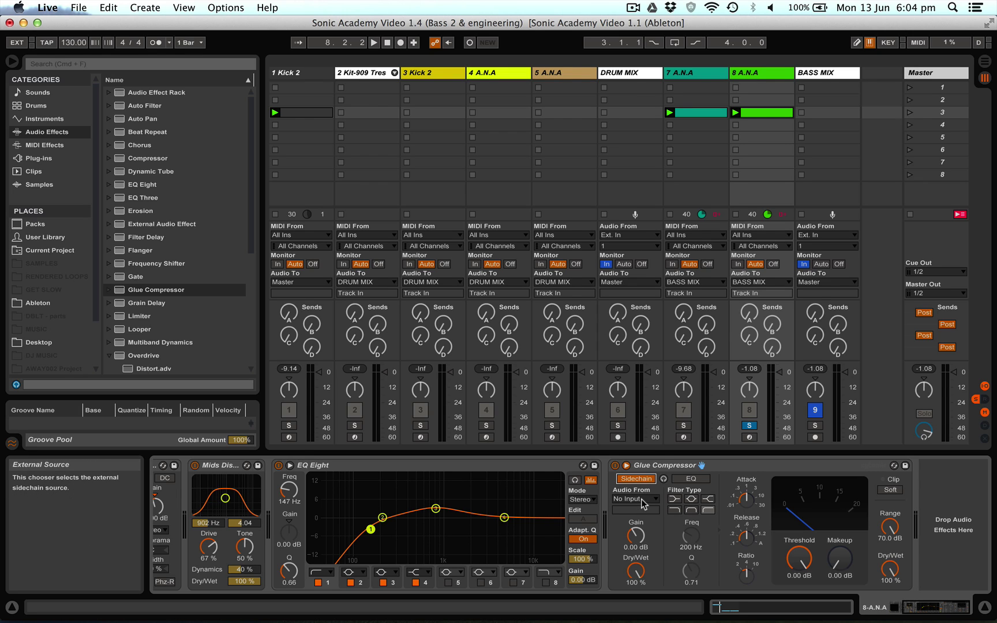
pyautogui.click(642, 500)
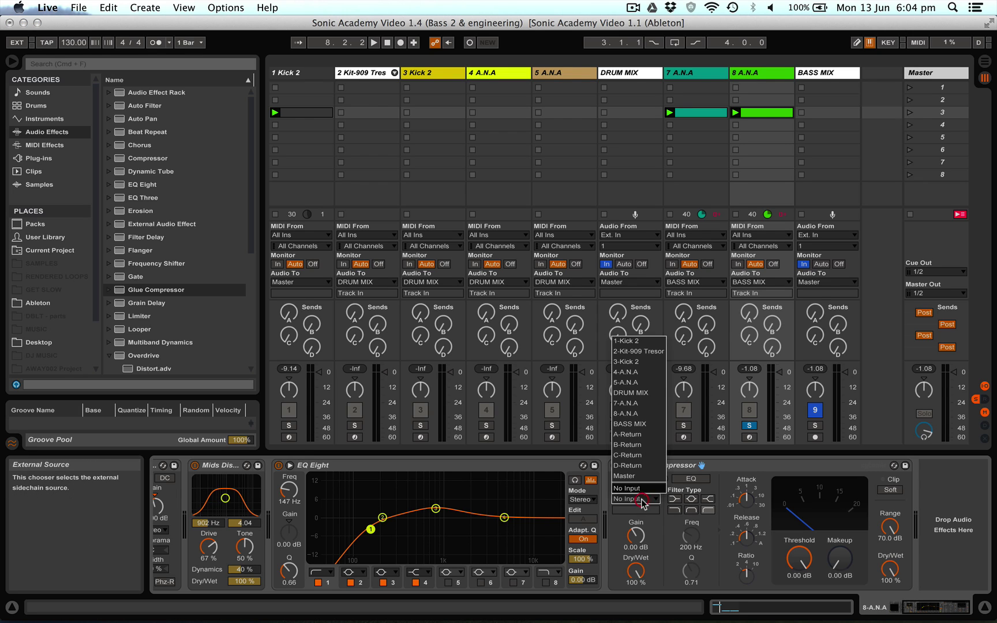
pyautogui.click(632, 405)
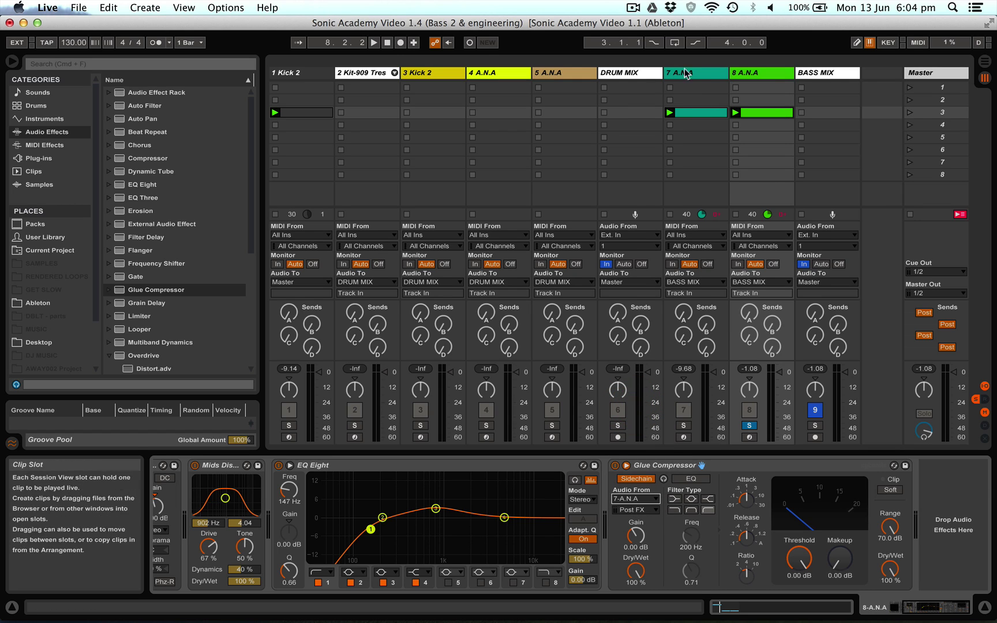
# Rename track 7 as "Bass 1" and track 8 as "Bass 2".
pyautogui.rightClick(700, 73)
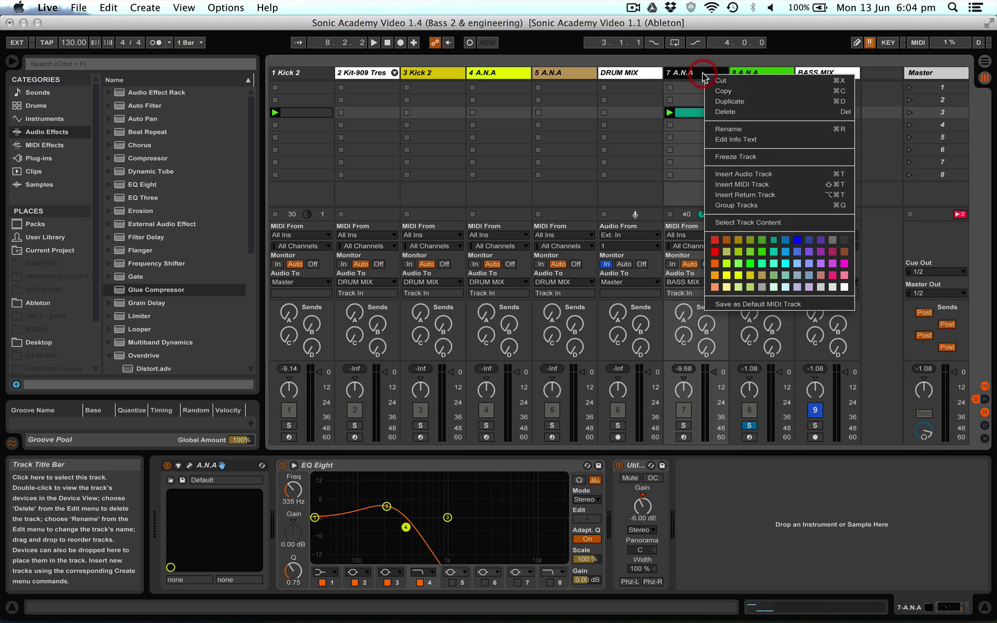
pyautogui.click(729, 125)
pyautogui.write('Bass 1')
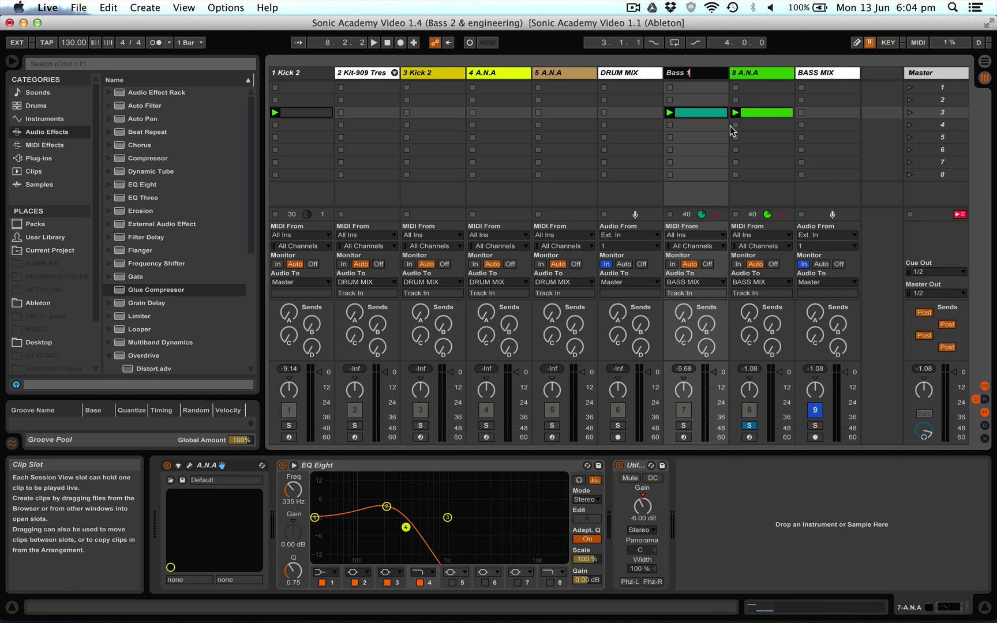
pyautogui.rightClick(765, 71)
pyautogui.click(791, 126)
pyautogui.write('Bass 2')
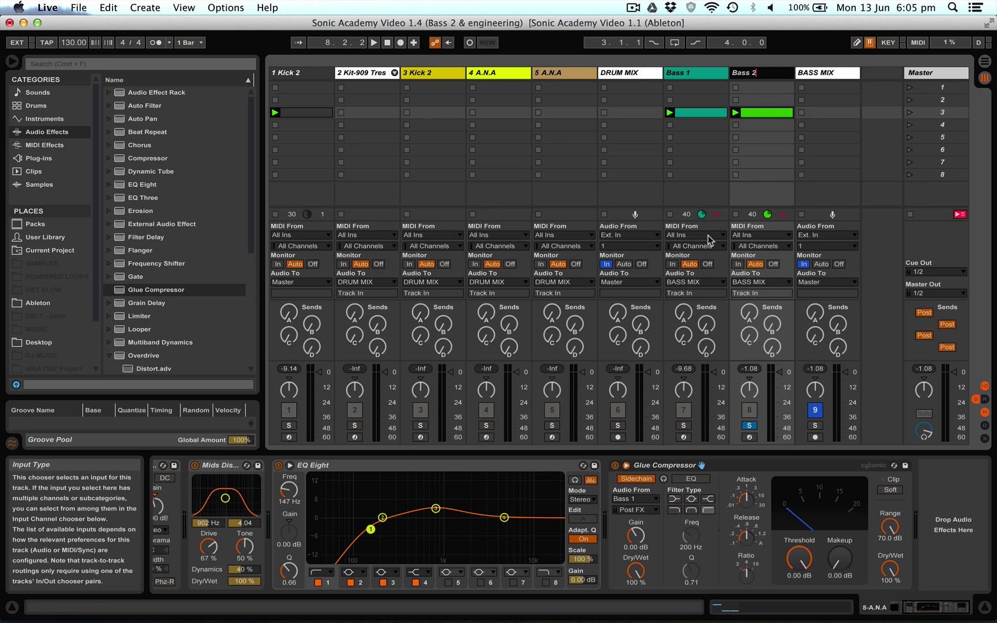
# Adjust the Glue Compressor's attack and release and set its threshold to -22.5 dB while playing scene 3.
pyautogui.click(659, 465)
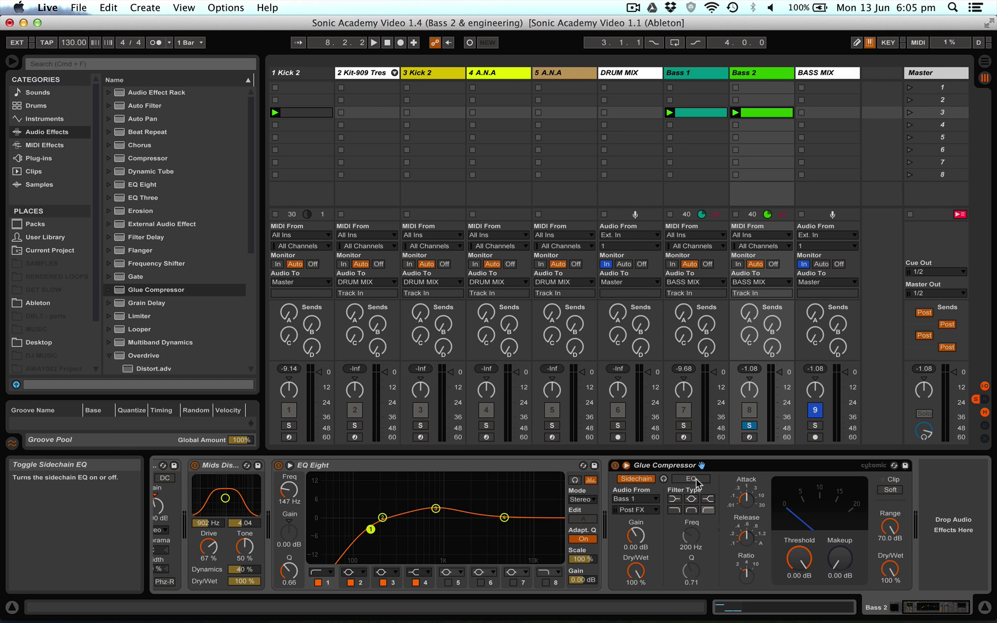
pyautogui.click(747, 502)
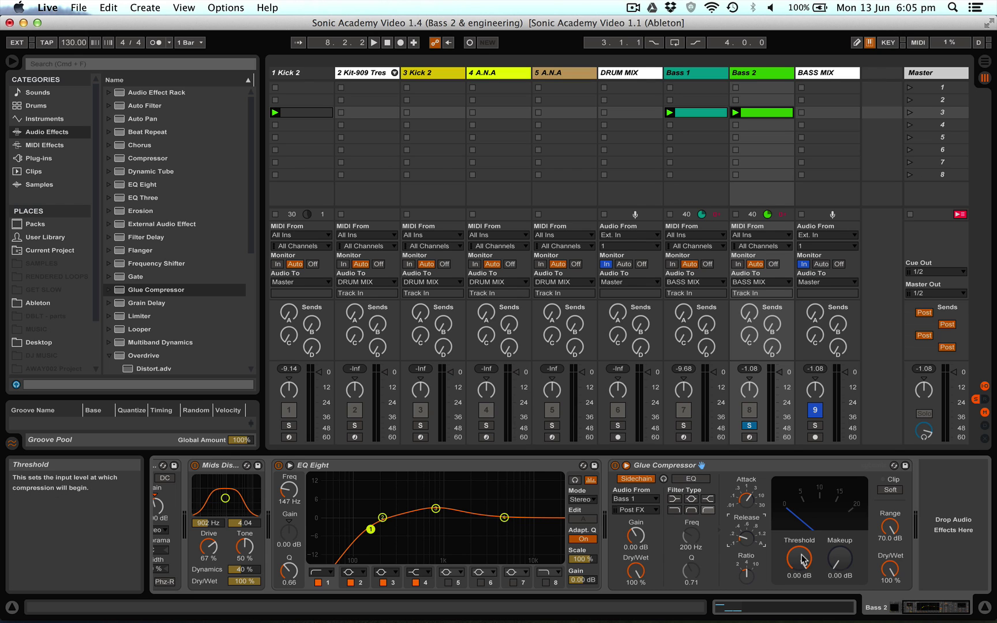
pyautogui.click(909, 113)
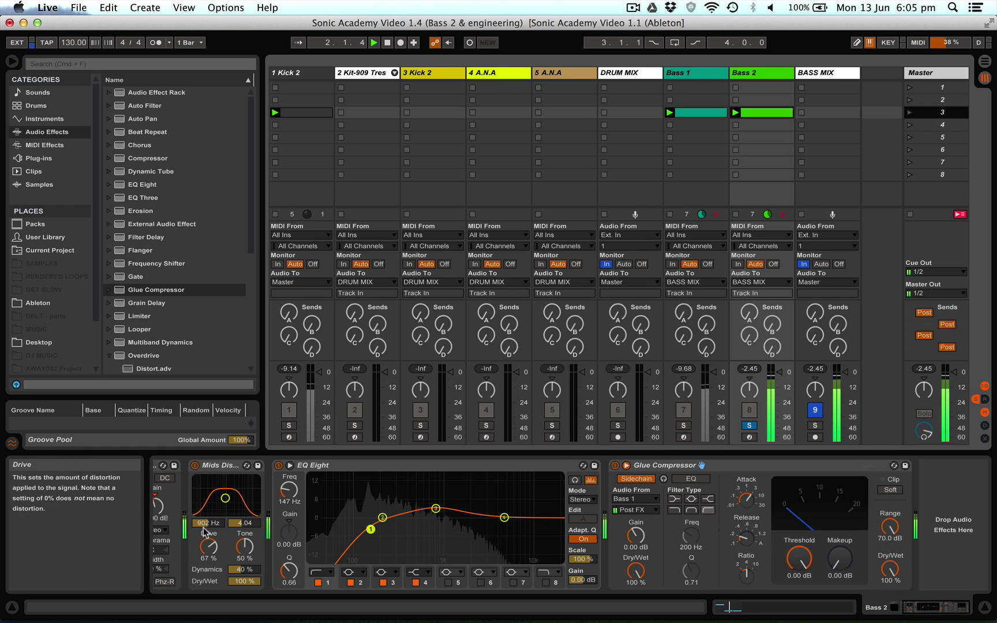
pyautogui.hscroll(-2, 209, 541)
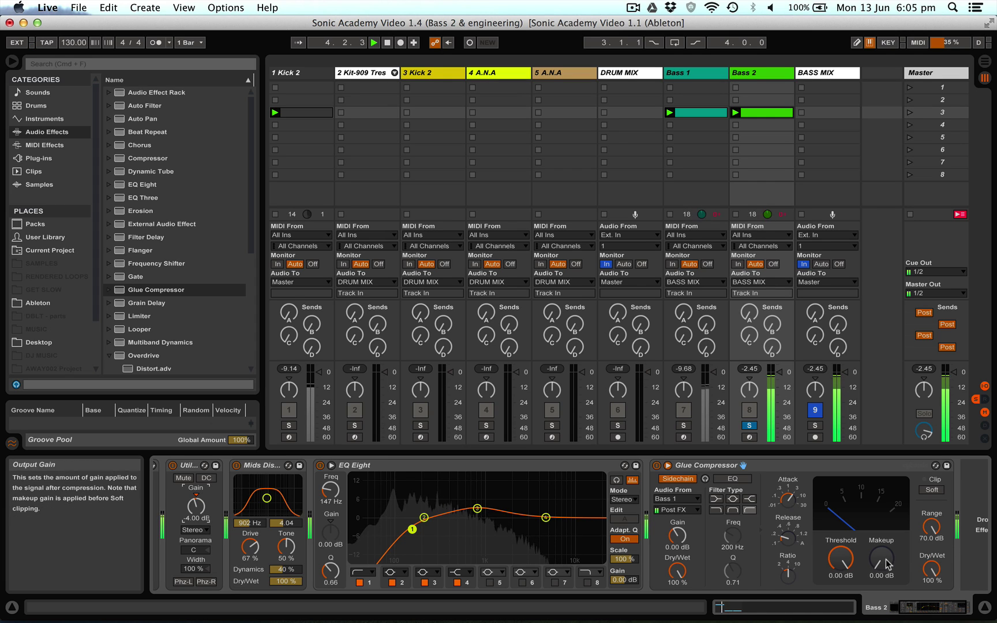
pyautogui.moveTo(848, 564); pyautogui.dragTo(840, 582)
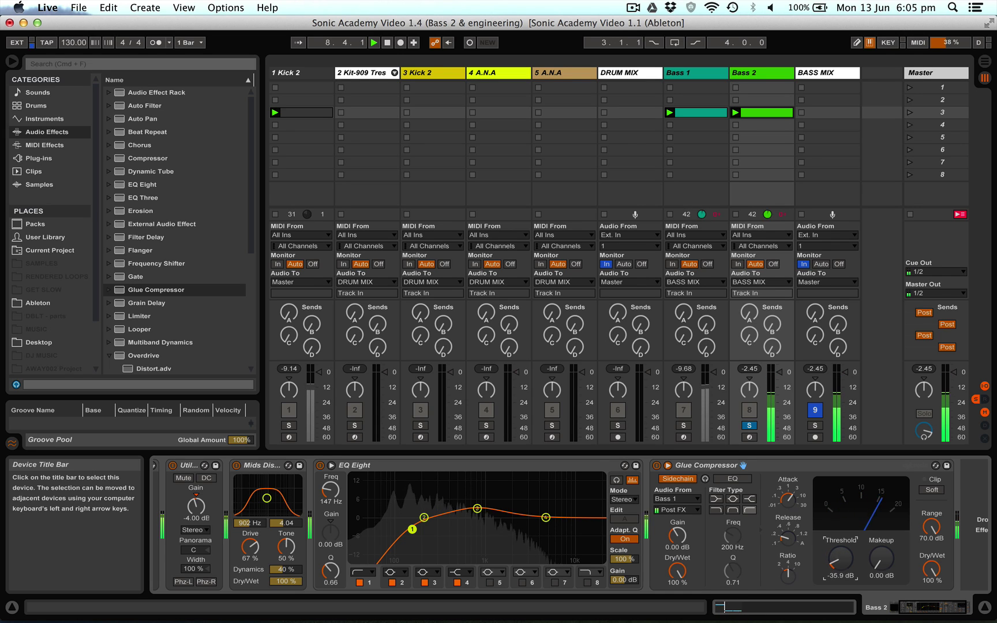
pyautogui.moveTo(840, 600); pyautogui.dragTo(839, 584)
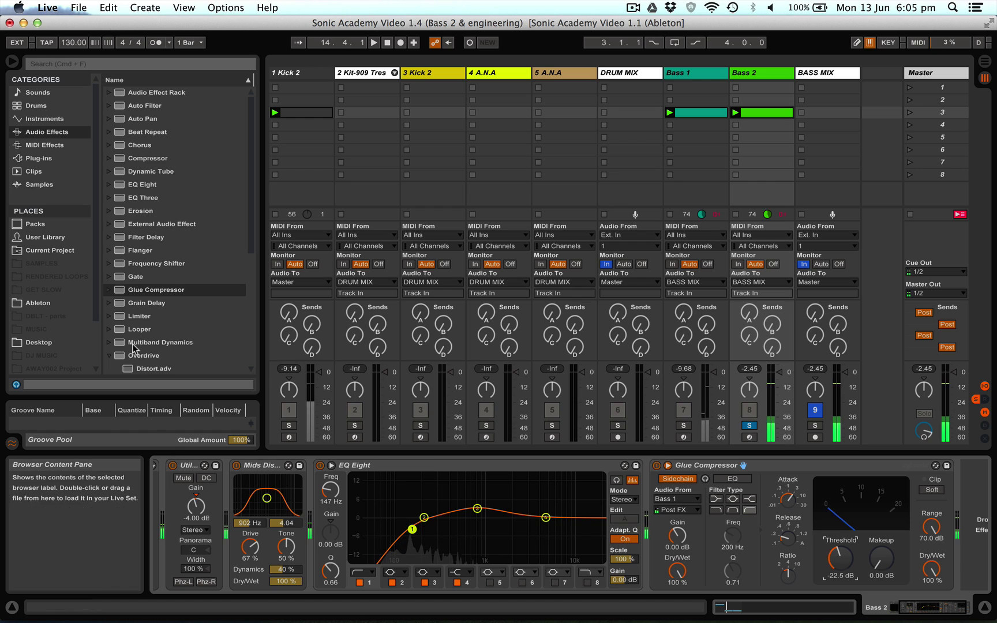
# Add a Utility after the Glue Compressor on Bass 2 and set its gain to -7 dB.
pyautogui.scroll(-8, 133, 346)
pyautogui.moveTo(137, 341); pyautogui.dragTo(959, 547)
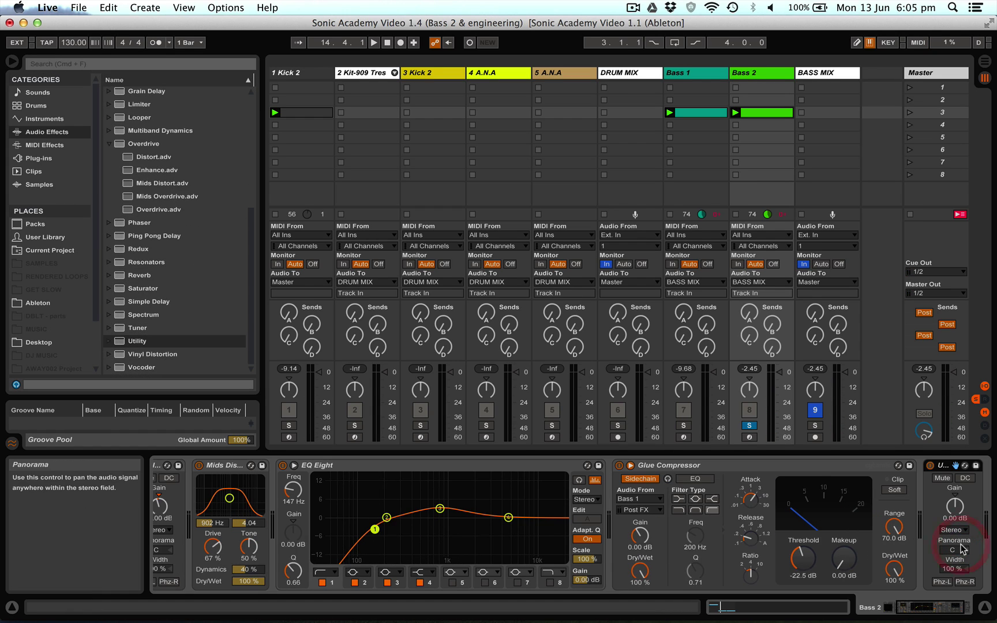
pyautogui.click(955, 506)
pyautogui.write('1')
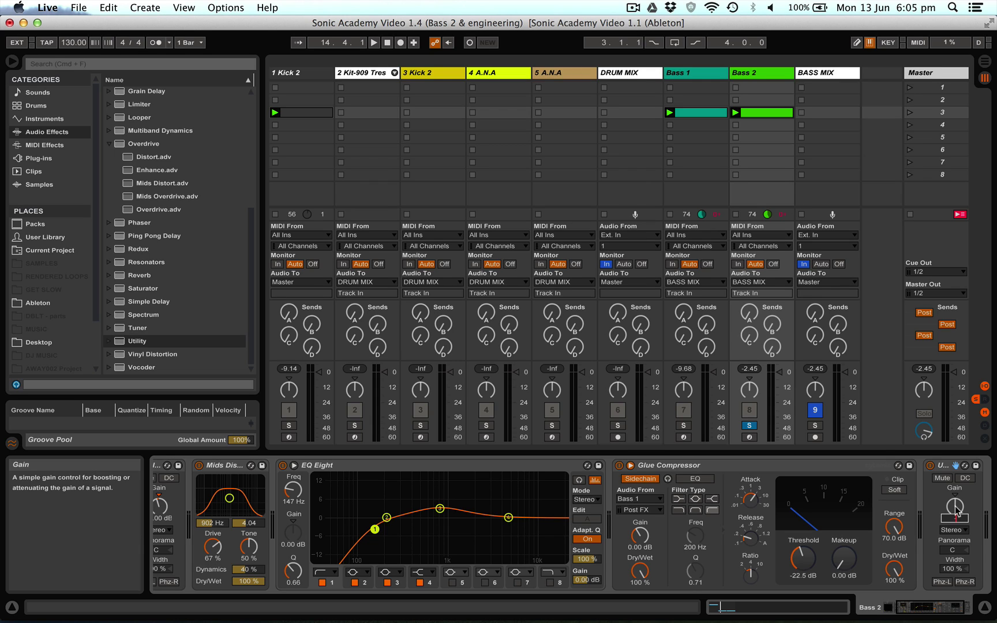
pyautogui.press('Return')
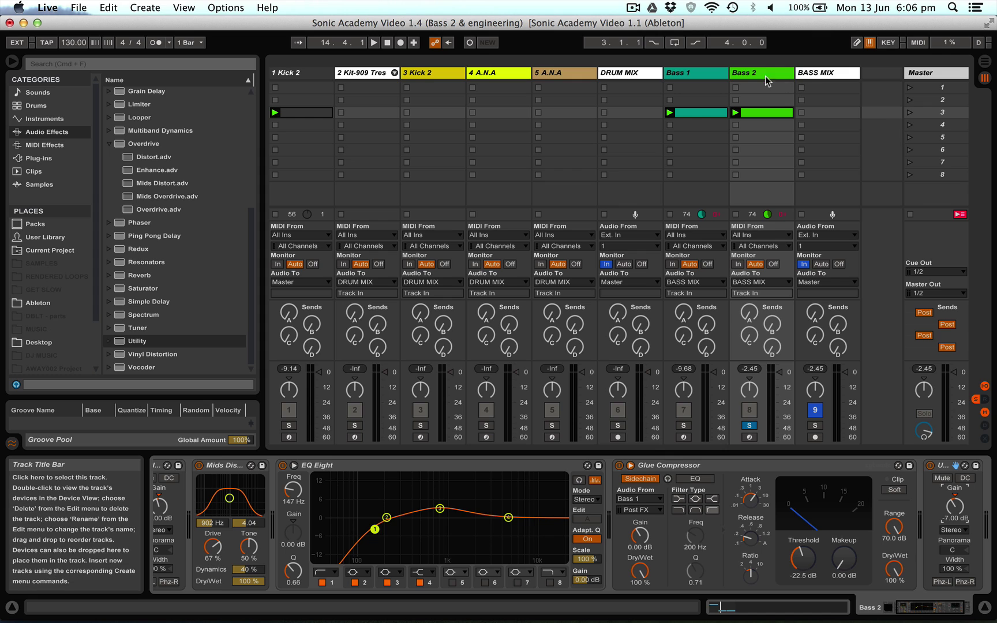
# Configure the A.N.A device on Bass 2 to expose the synth's Filter 1/2 Cutoff as a parameter.
pyautogui.hscroll(-5, 538, 497)
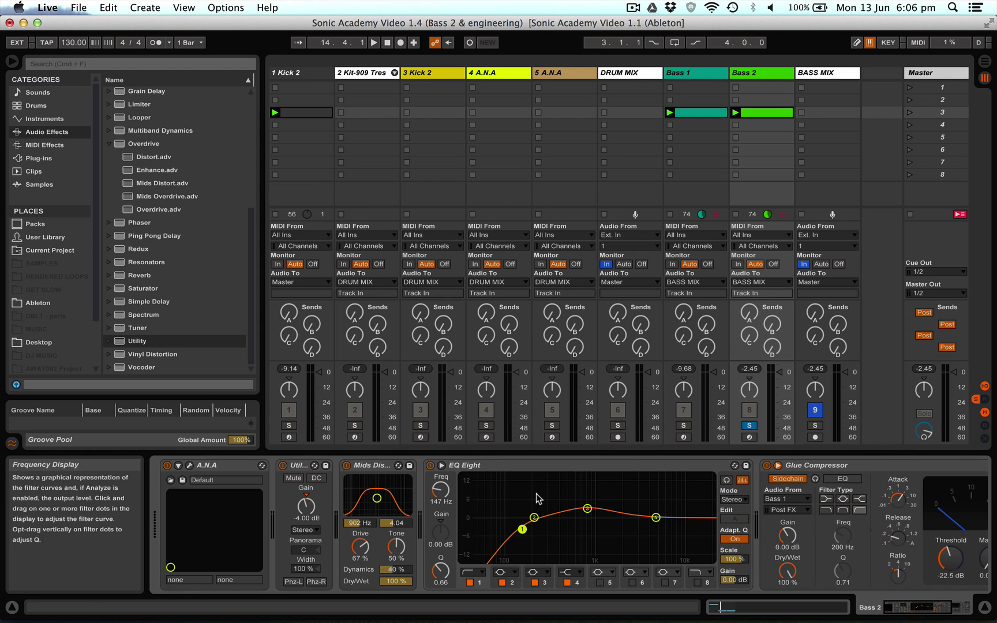
pyautogui.click(189, 465)
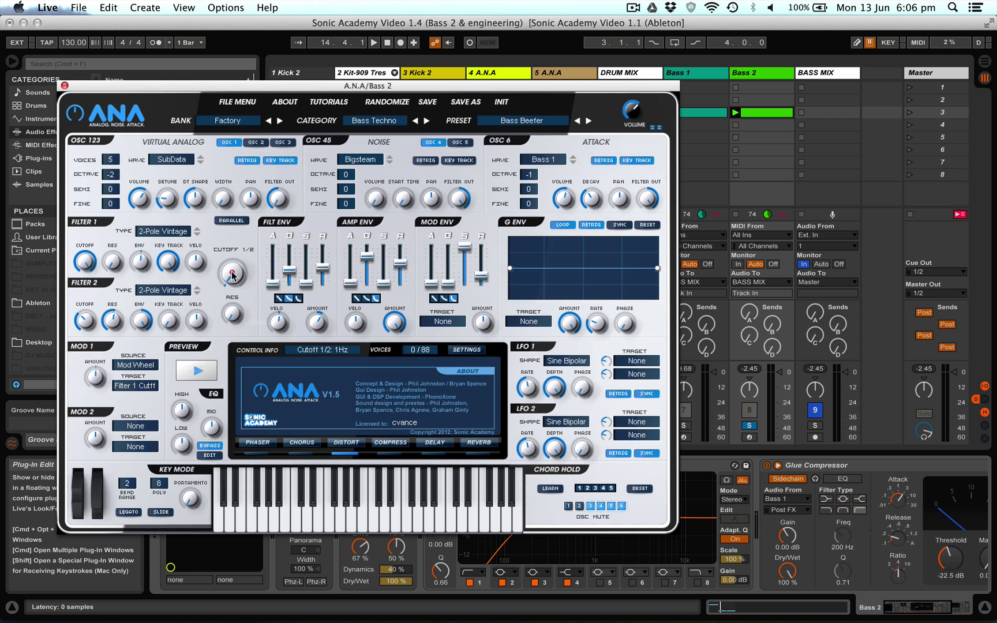
pyautogui.moveTo(231, 274); pyautogui.dragTo(231, 269)
pyautogui.click(64, 86)
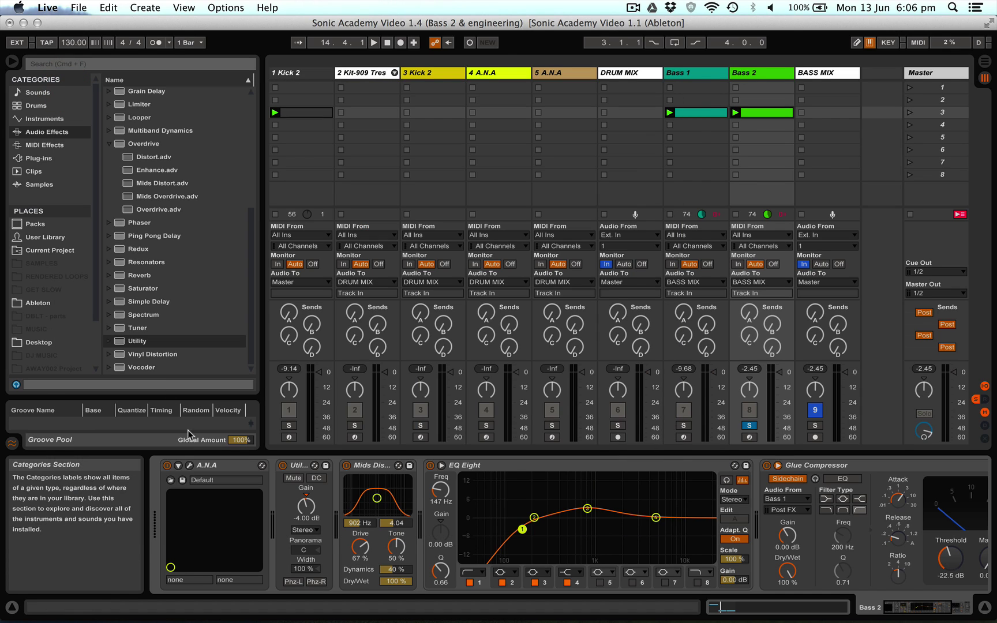
pyautogui.click(178, 465)
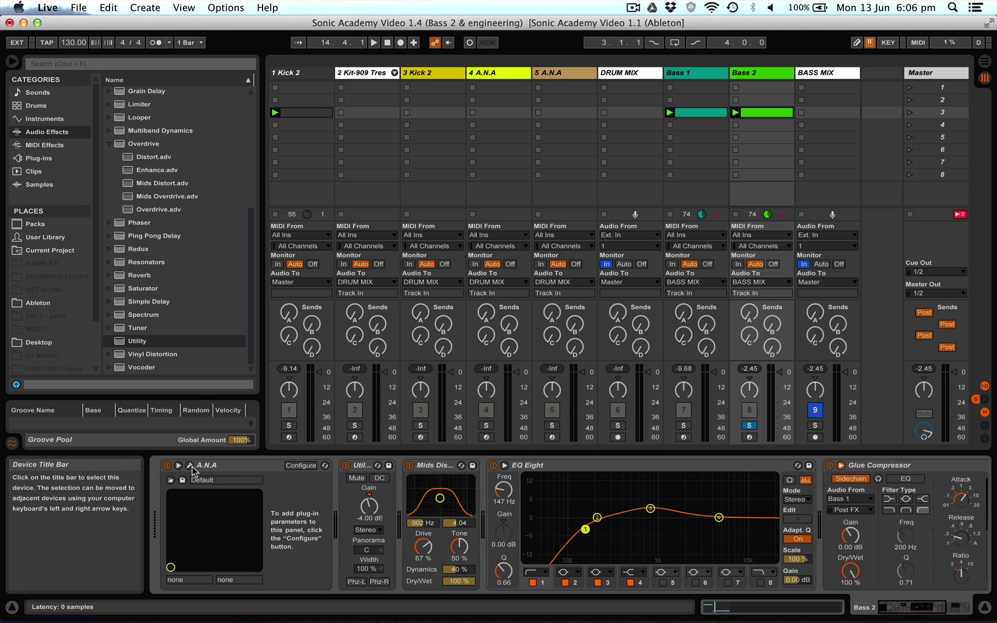
pyautogui.click(299, 465)
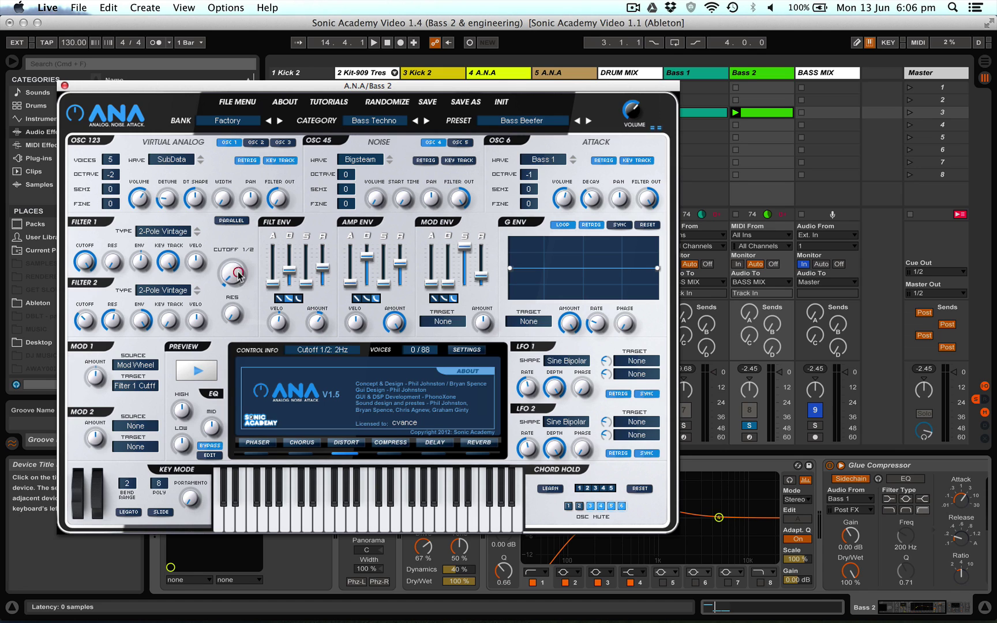
pyautogui.click(65, 85)
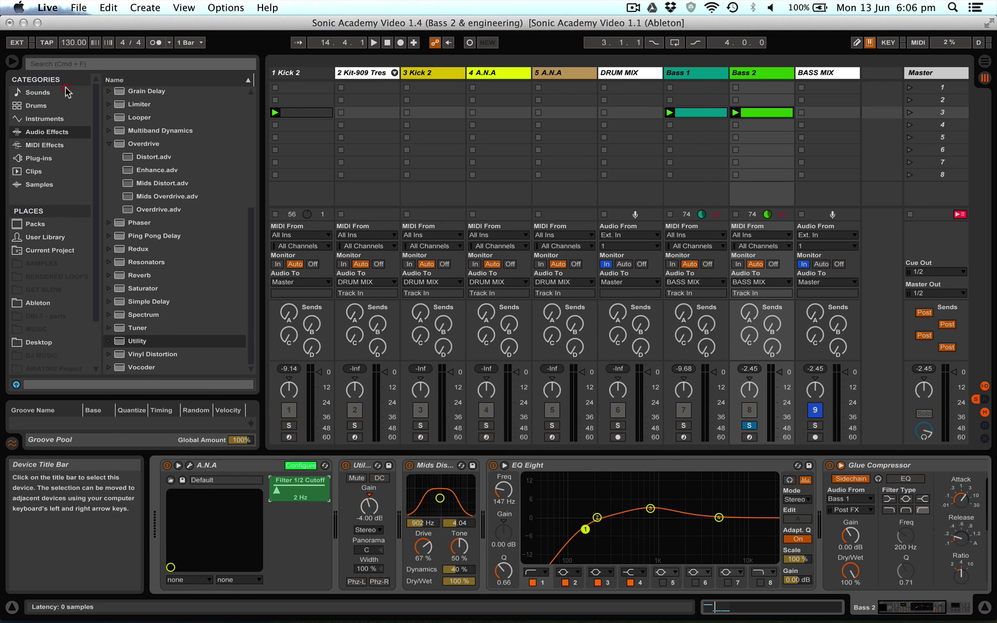
pyautogui.click(304, 466)
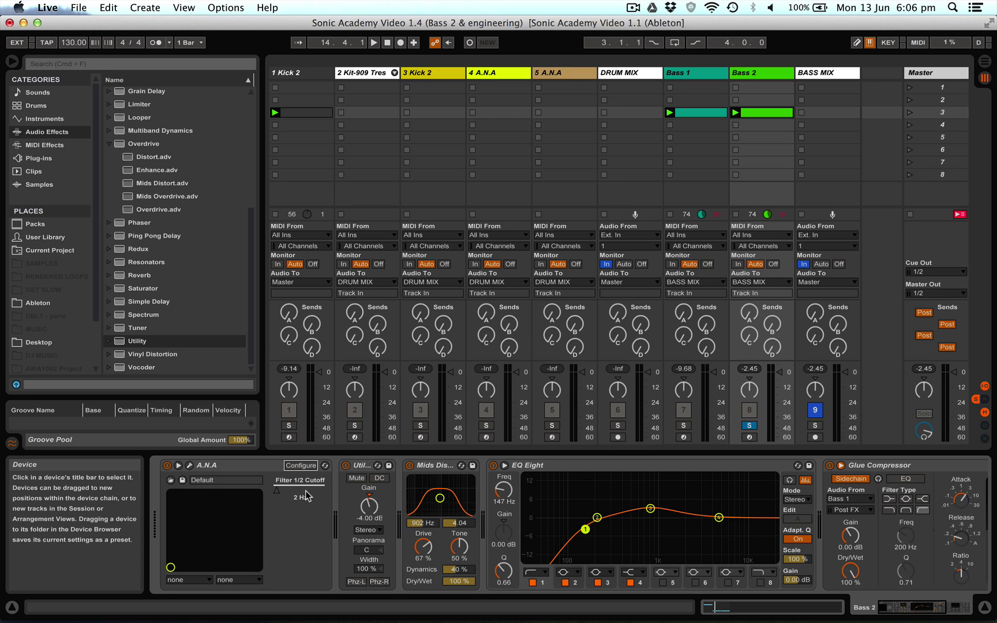
# Add A.N.A's Filter 2 Key Track to the exposed parameters on Bass 2, with the key tracking at 0.3%.
pyautogui.click(301, 465)
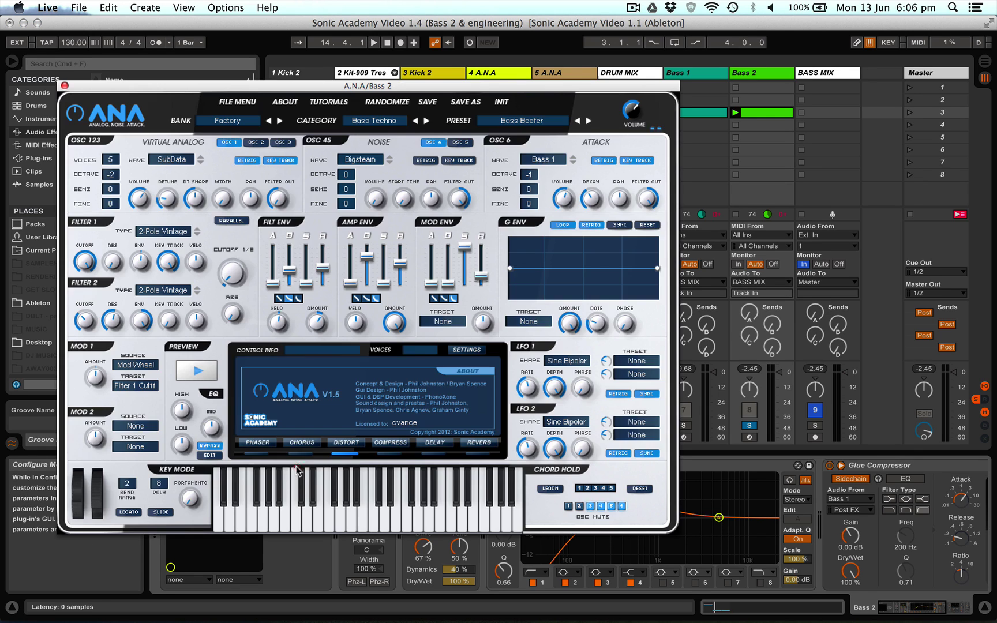
pyautogui.click(64, 85)
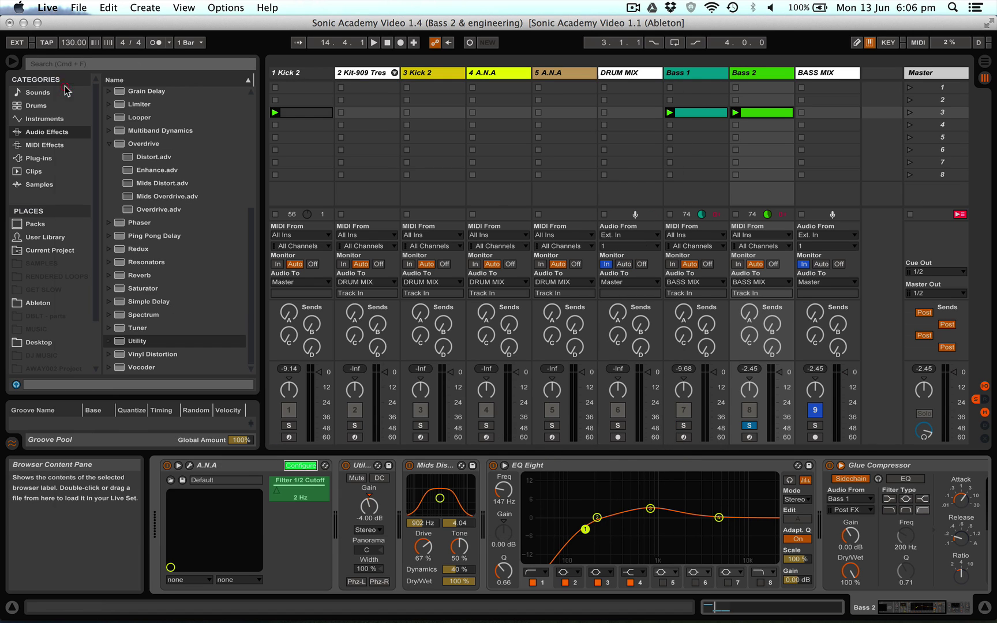
pyautogui.click(299, 466)
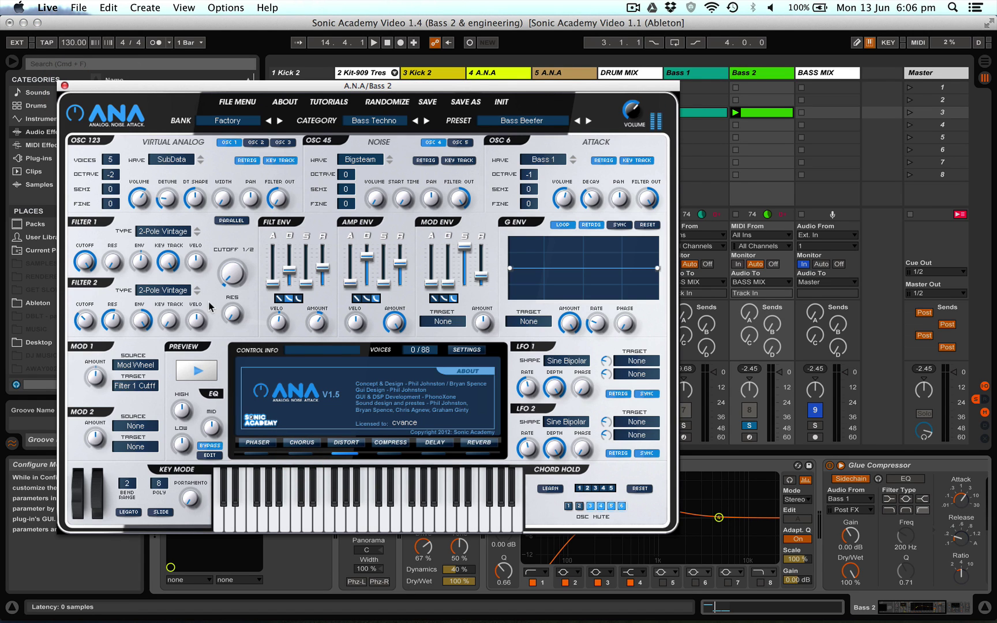
pyautogui.moveTo(169, 322)
pyautogui.mouseDown()
pyautogui.moveTo(167, 303)
pyautogui.moveTo(170, 322)
pyautogui.mouseUp()
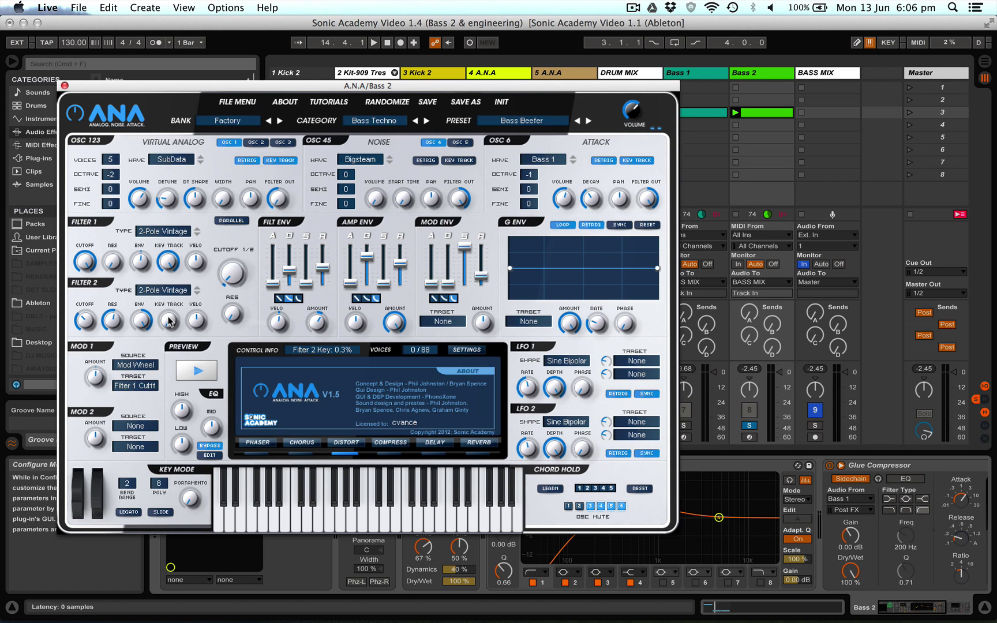
pyautogui.click(64, 86)
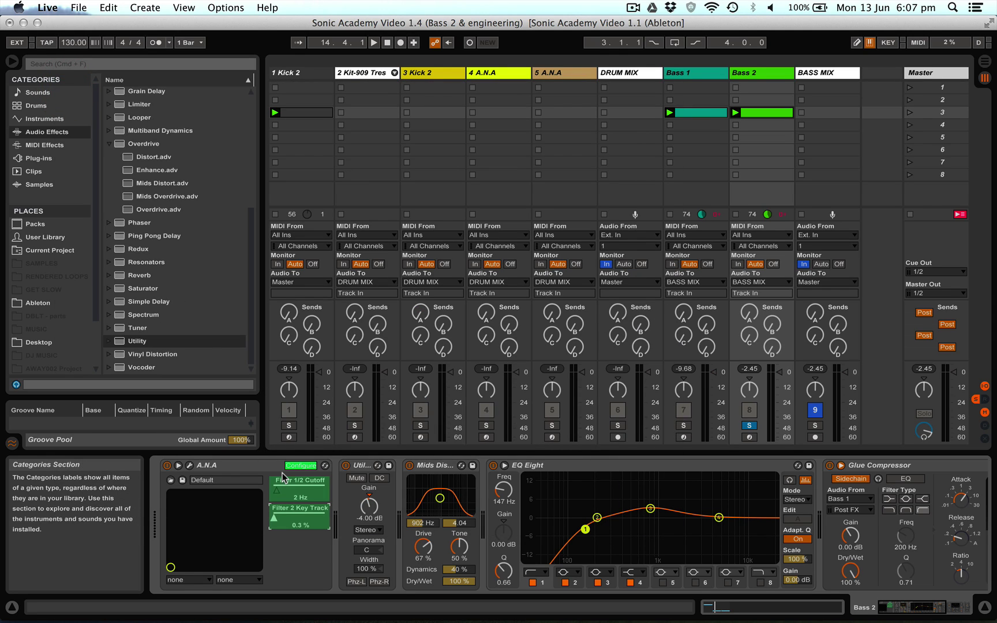
pyautogui.click(300, 466)
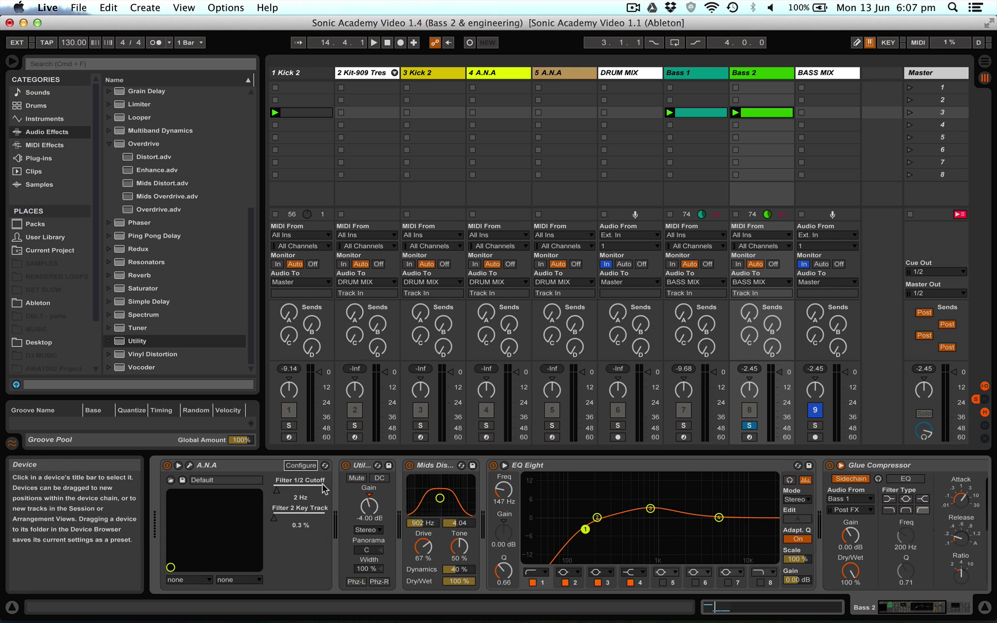
# Play scene 3, set the EQ Eight's output gain on Bass 2 to -5 dB, and unsolo the track.
pyautogui.click(909, 112)
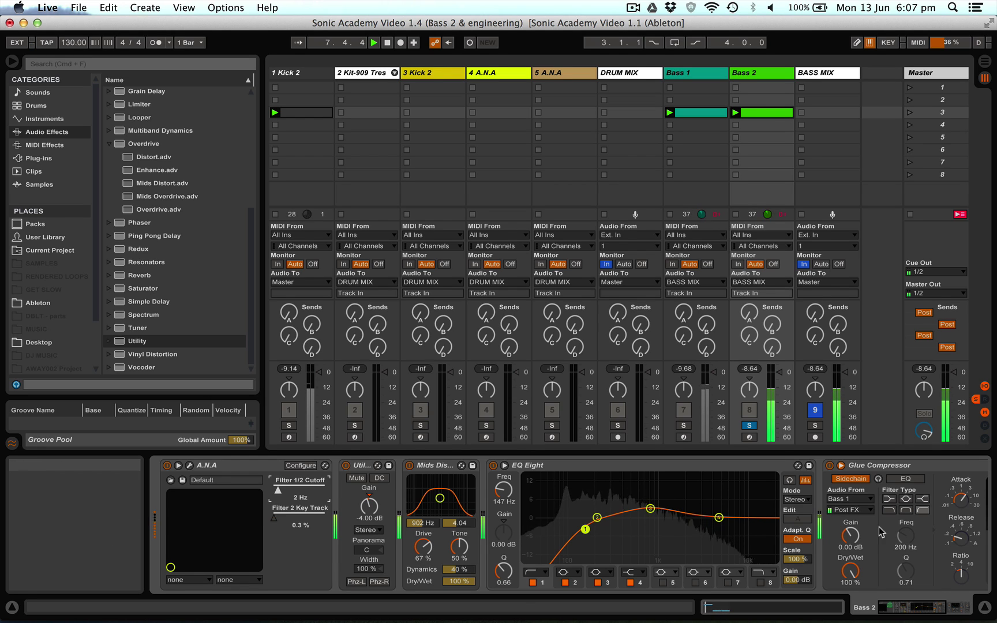
pyautogui.hscroll(10, 882, 533)
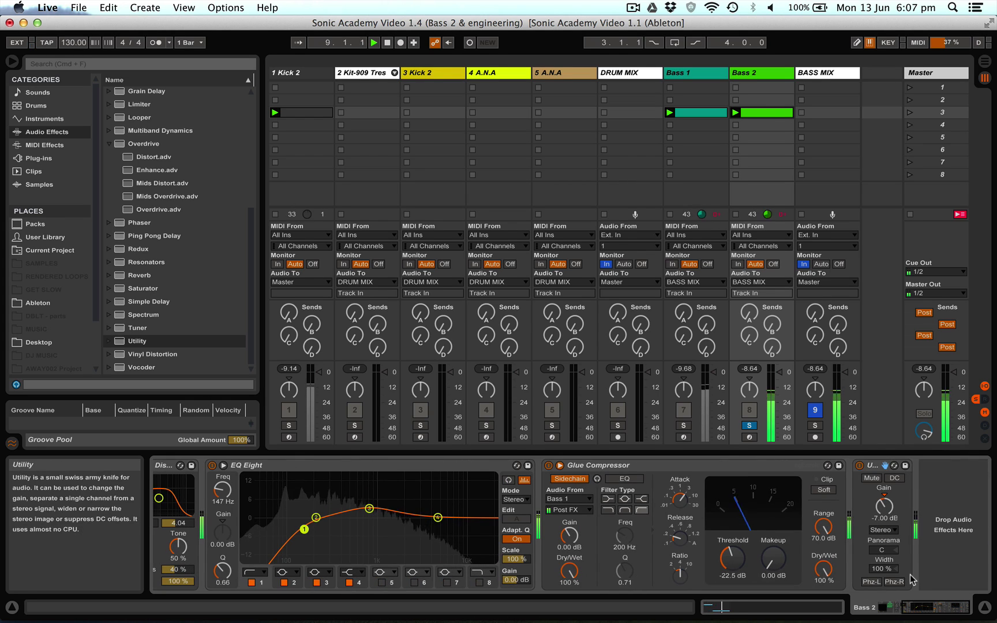
pyautogui.moveTo(514, 582)
pyautogui.mouseDown()
pyautogui.moveTo(513, 600)
pyautogui.moveTo(513, 586)
pyautogui.mouseUp()
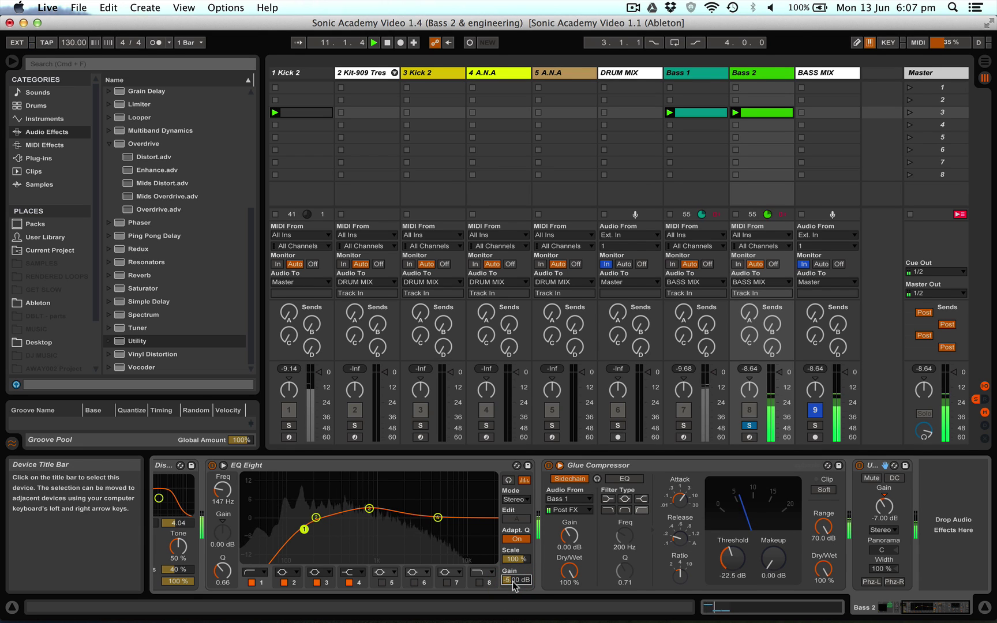
pyautogui.click(749, 425)
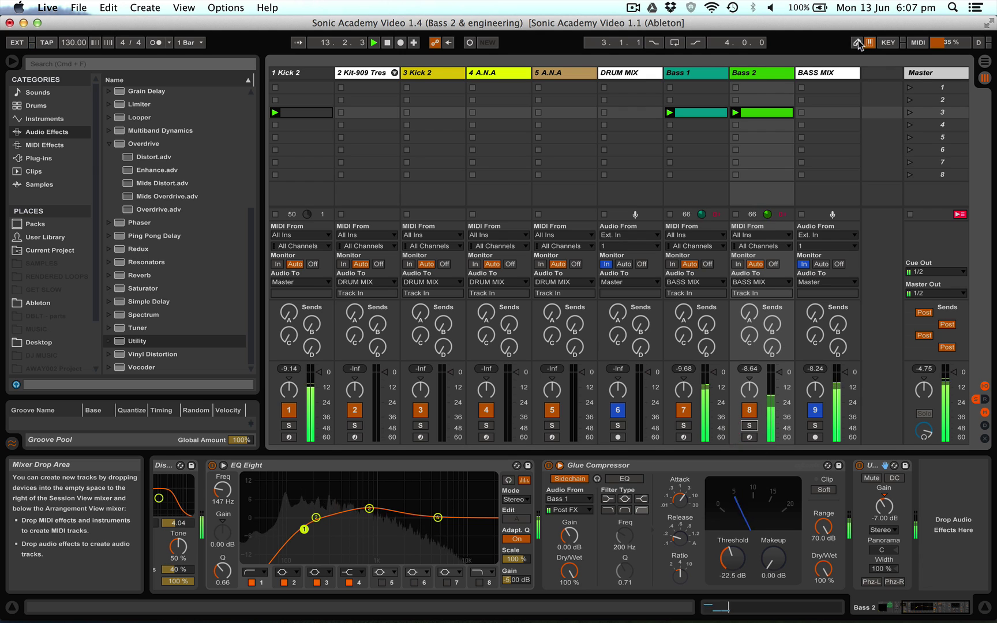
# Try the exposed Filter 1/2 Cutoff against the full mix and set Filter 2 Key Track to 0.0%.
pyautogui.hscroll(-5, 537, 524)
pyautogui.click(281, 491)
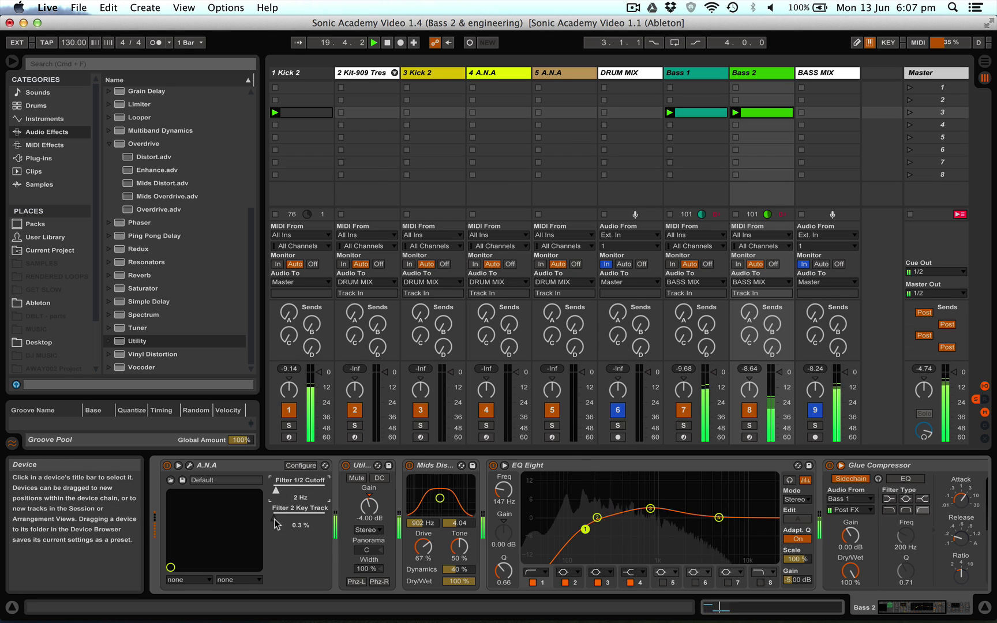
pyautogui.moveTo(274, 518)
pyautogui.mouseDown()
pyautogui.moveTo(274, 430)
pyautogui.moveTo(274, 516)
pyautogui.mouseUp()
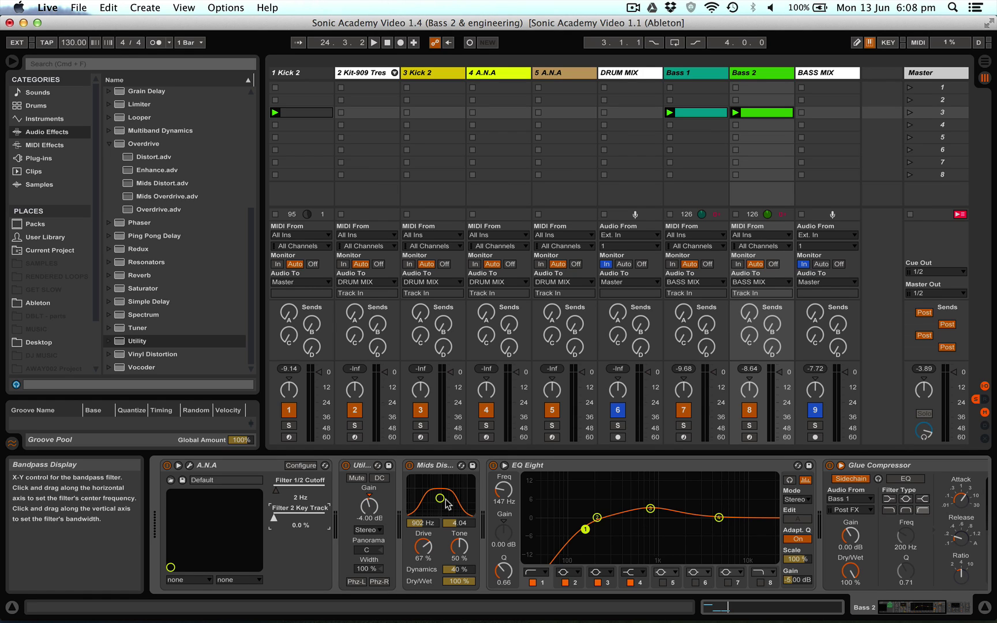
# Show the BASS MIX bus's device chain and listen briefly to the kick and both basses playing together.
pyautogui.click(832, 75)
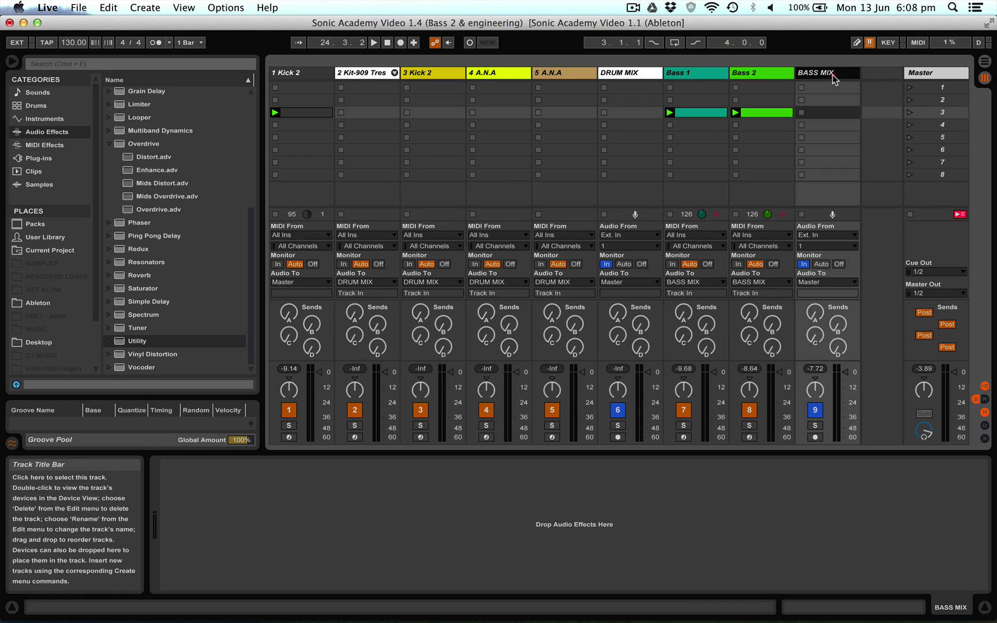
pyautogui.click(832, 73)
pyautogui.press('space')
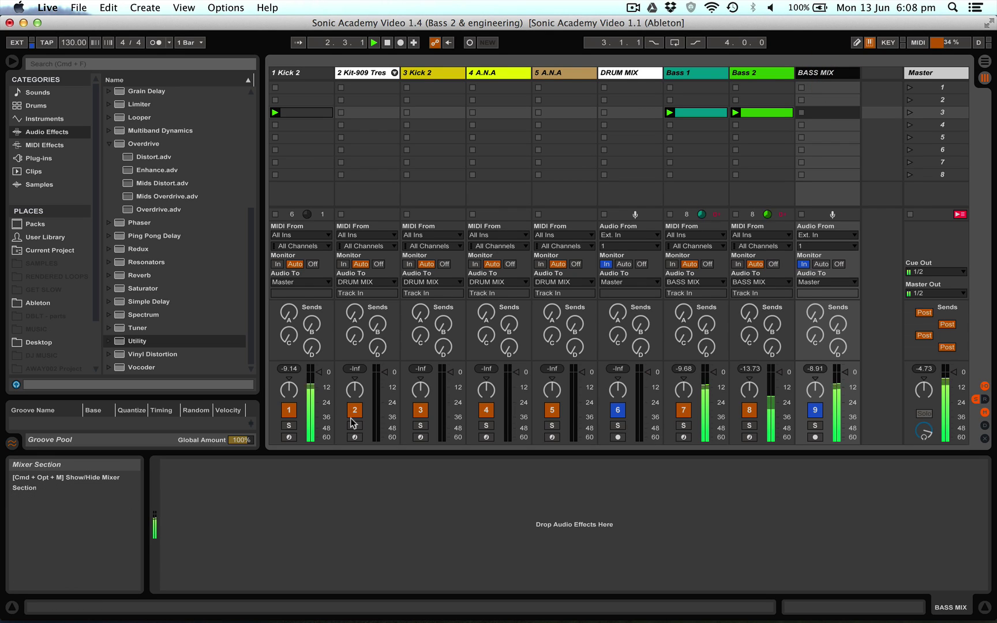
pyautogui.press('space')
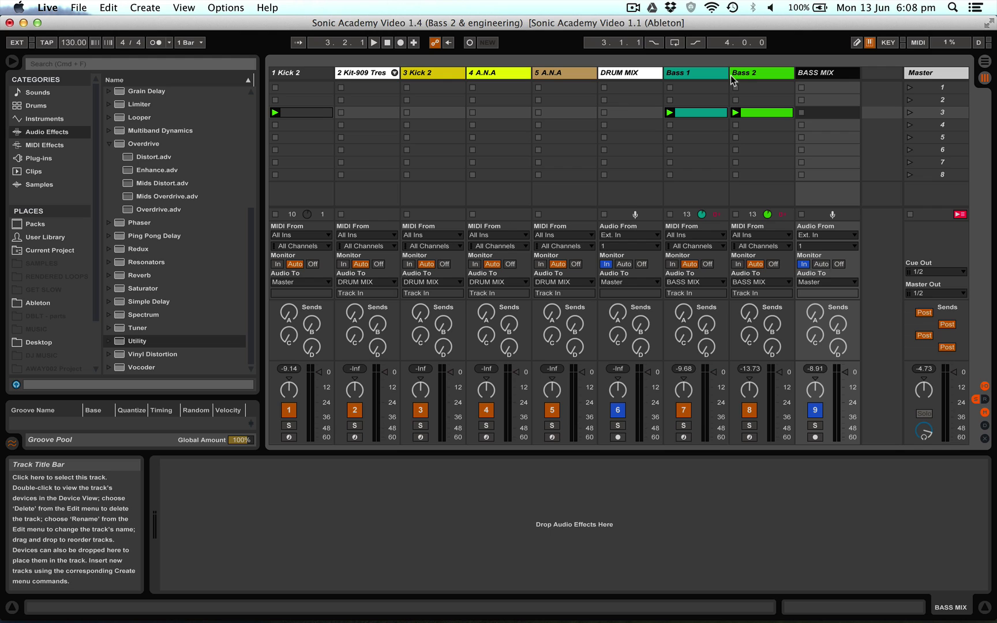
# Inspect the Kick 2 synth's distortion and drive settings on the first track, and close its window.
pyautogui.click(303, 73)
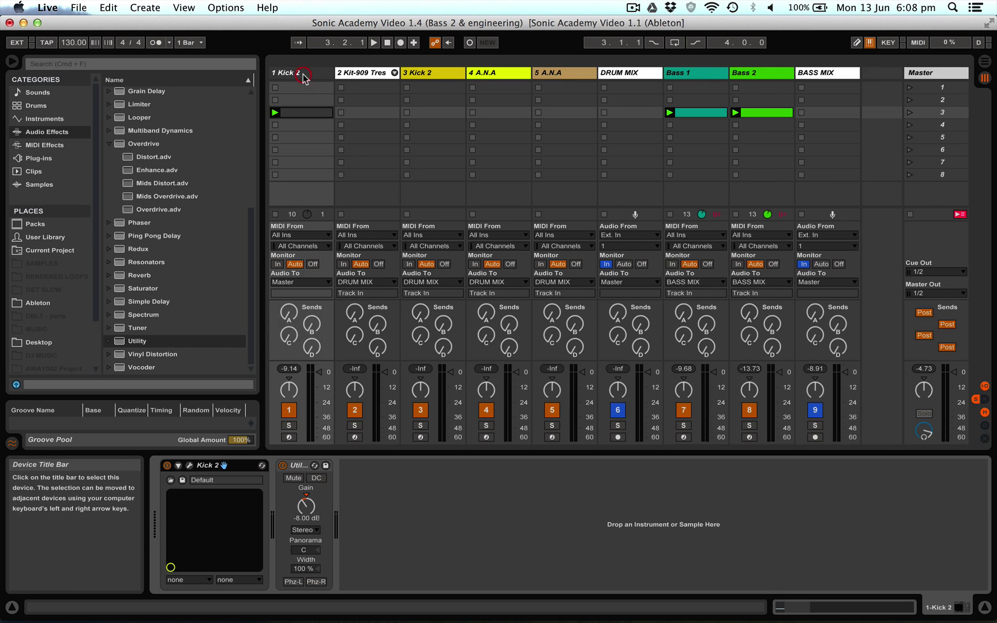
pyautogui.click(190, 465)
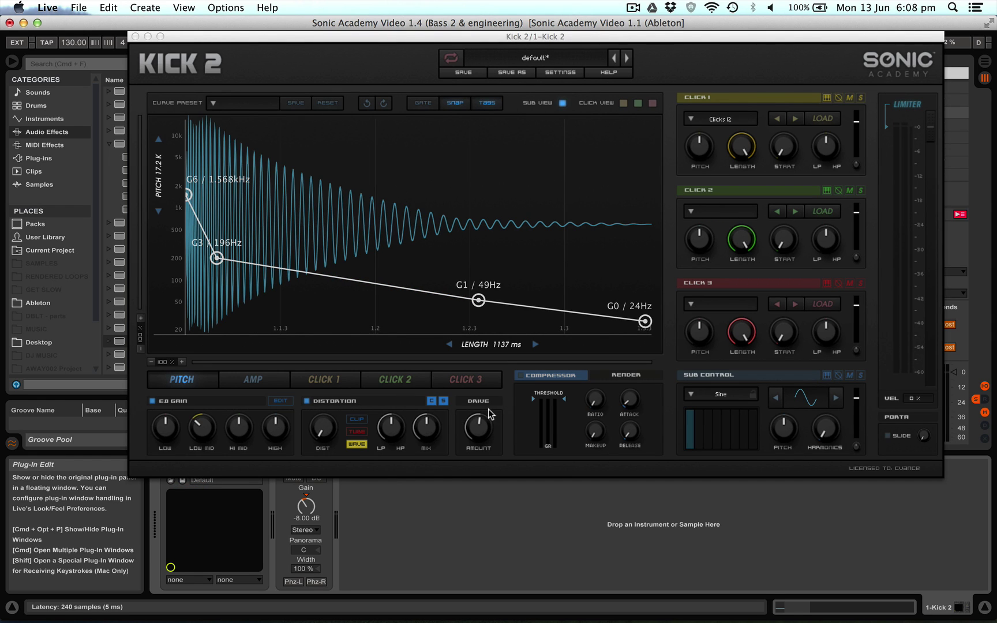
pyautogui.click(135, 36)
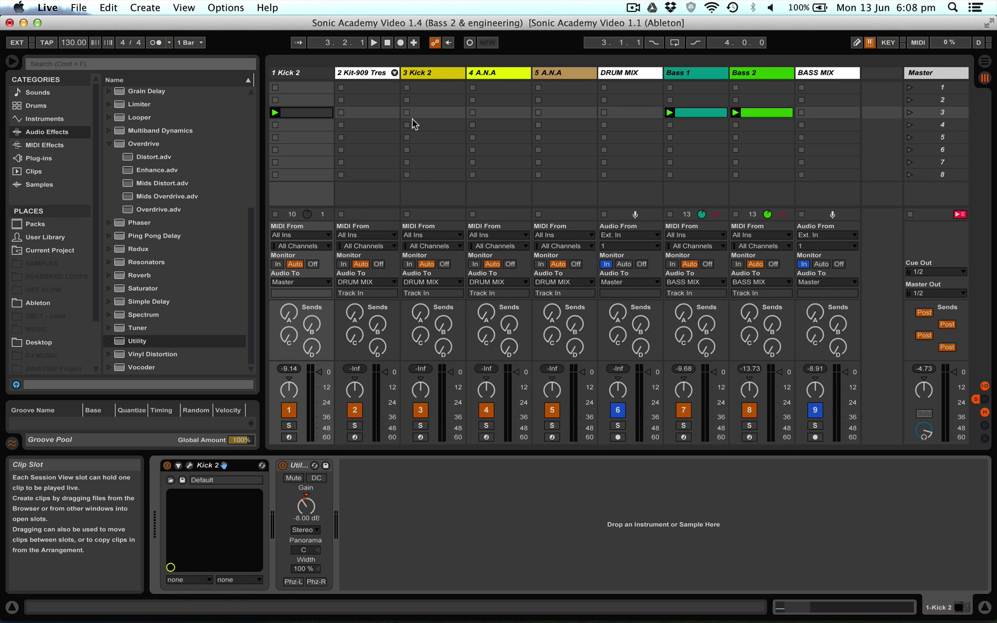
# During playback, raise the Kick 2 synth's distortion amount and turn the distortion's LP/HP filter slightly toward low-pass.
pyautogui.press('space')
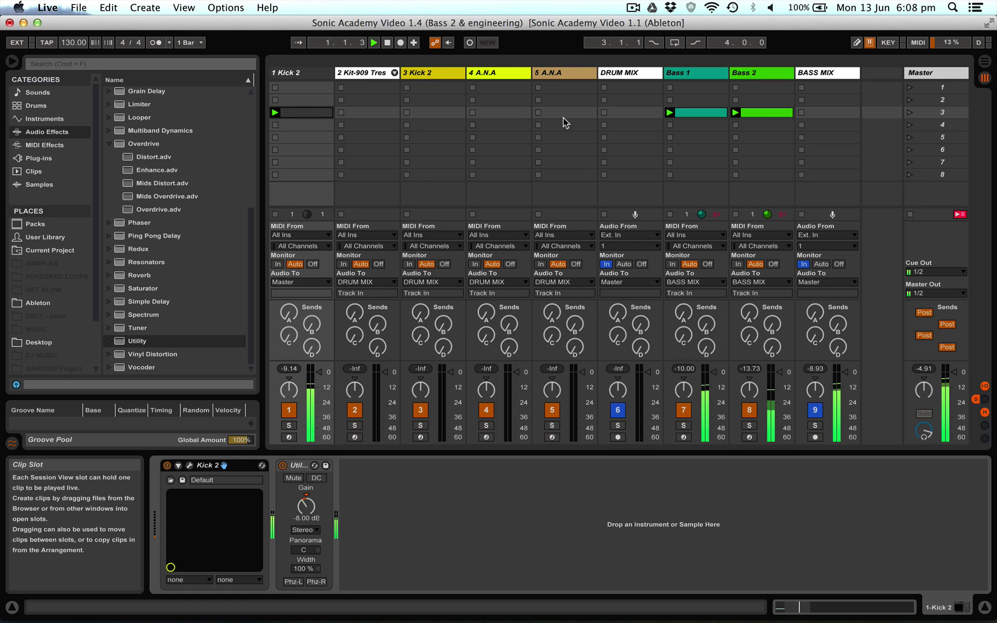
pyautogui.click(313, 73)
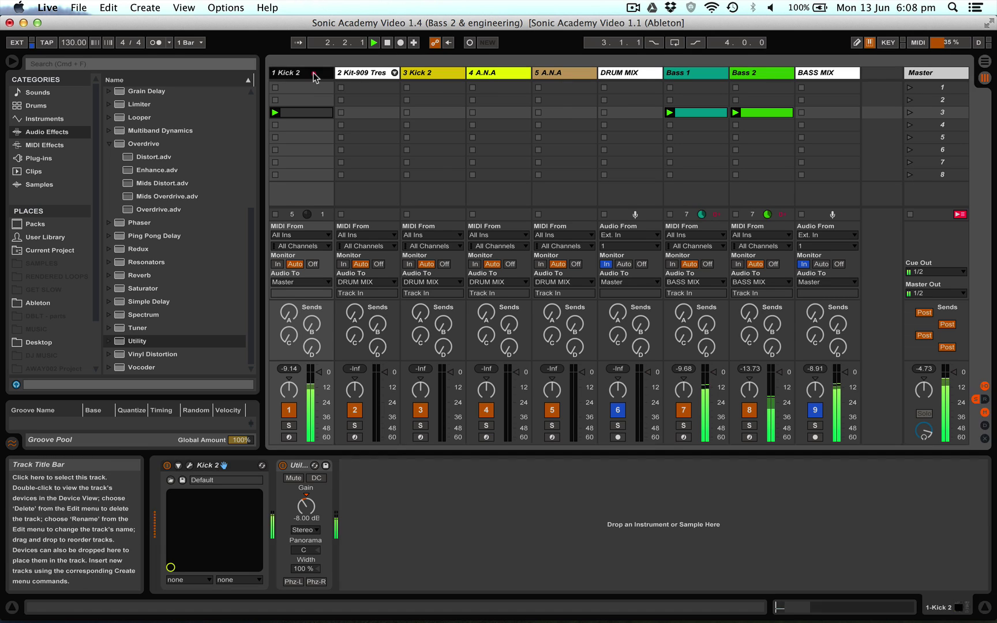
pyautogui.click(189, 465)
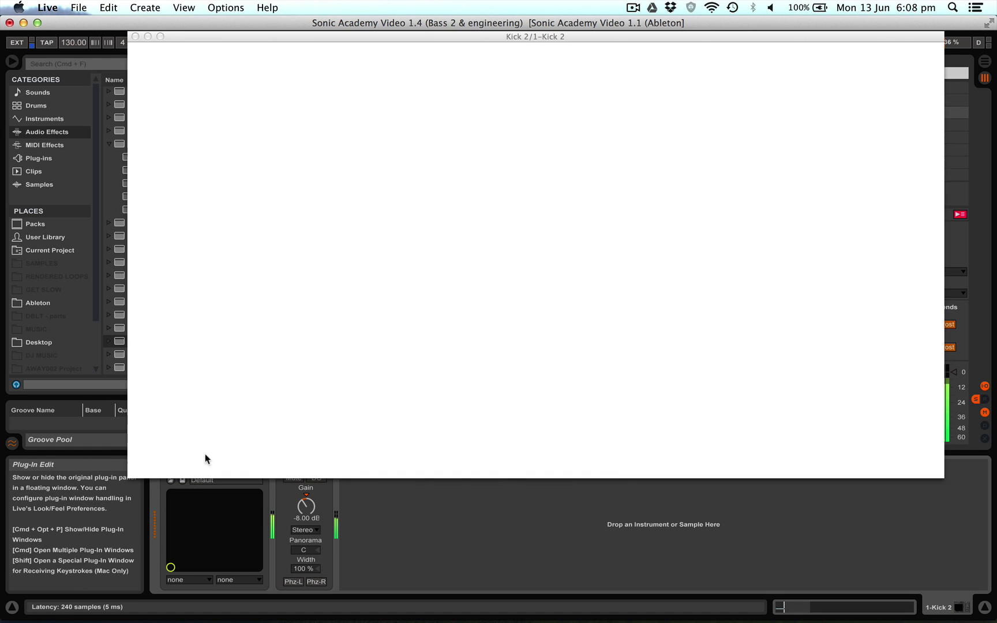
pyautogui.moveTo(321, 426); pyautogui.dragTo(309, 383)
pyautogui.moveTo(387, 417); pyautogui.dragTo(384, 444)
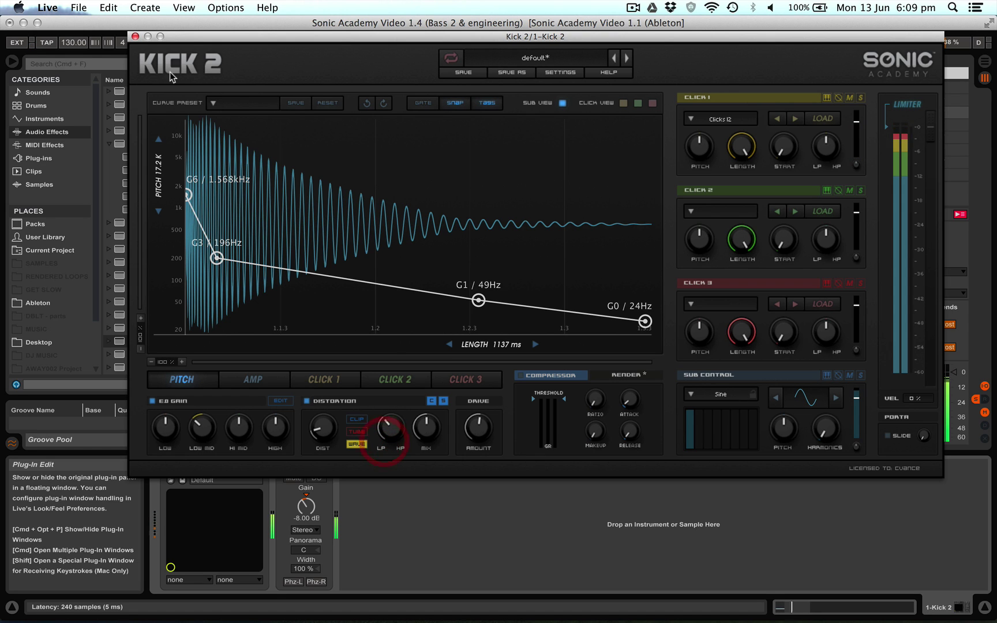
pyautogui.click(136, 36)
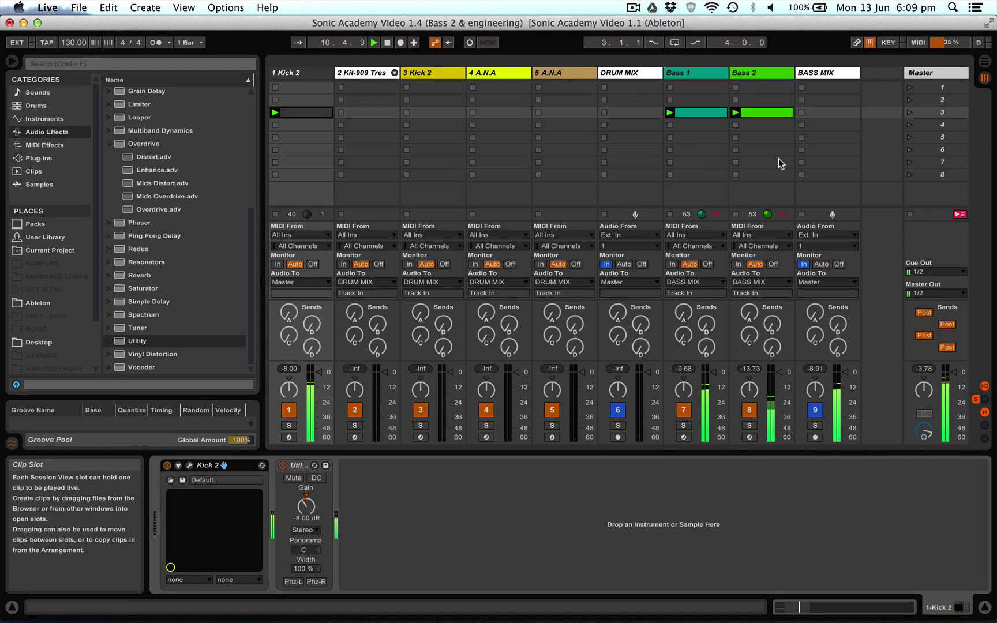